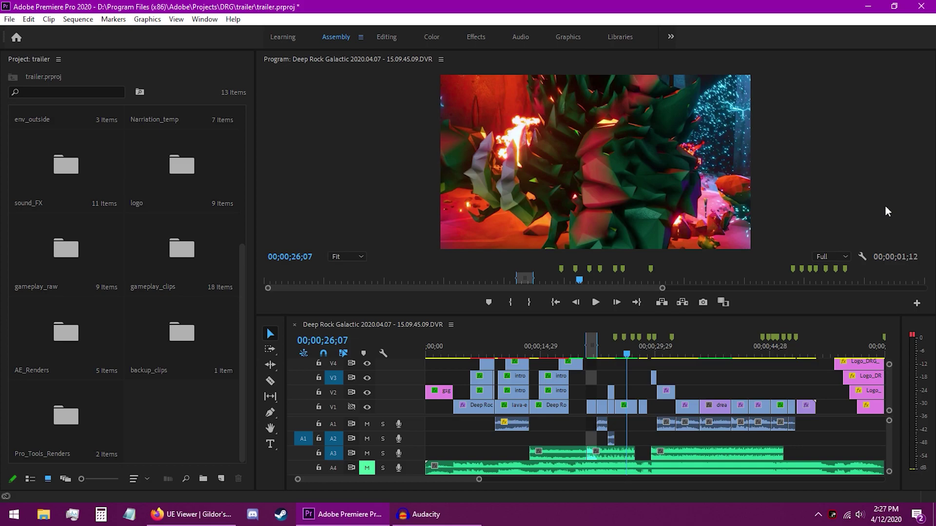
- Download umodel_win32.zip, the UE Viewer Win32 build, from the project's Downloads page in Firefox
click(192, 514)
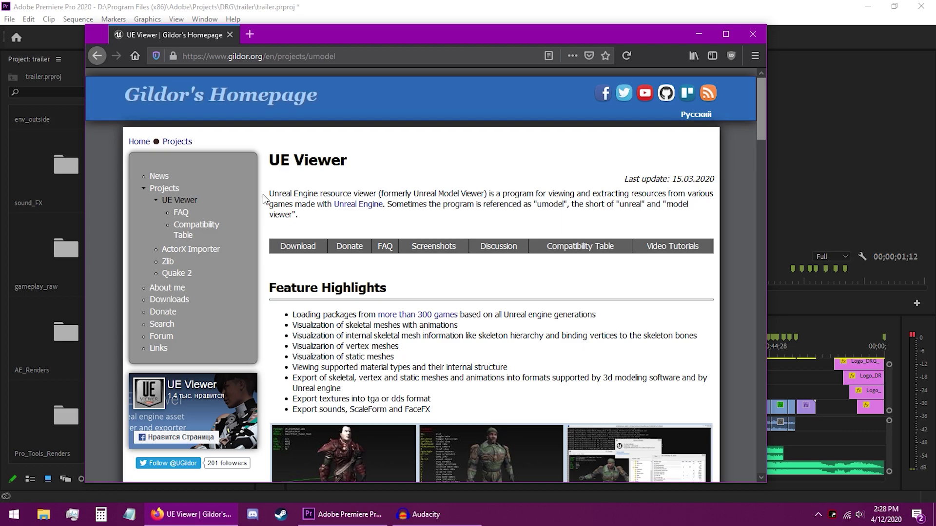
click(173, 300)
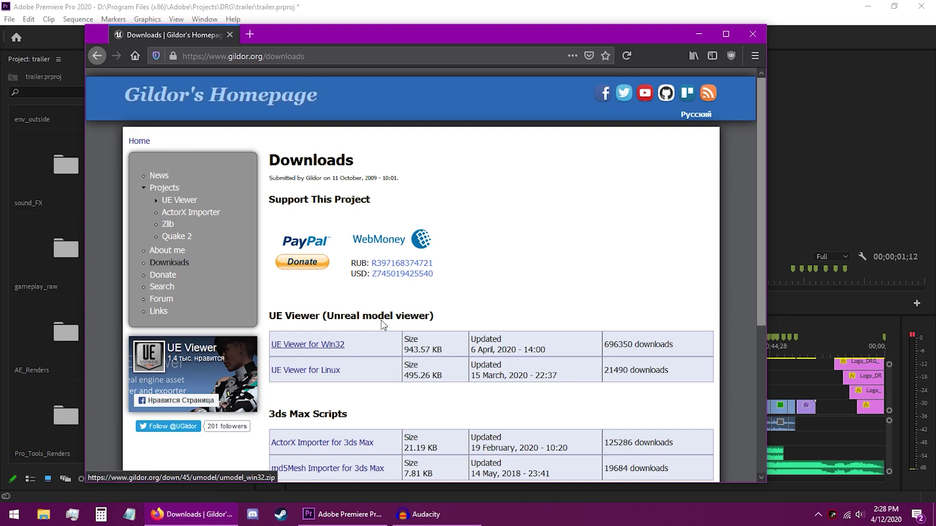
click(325, 344)
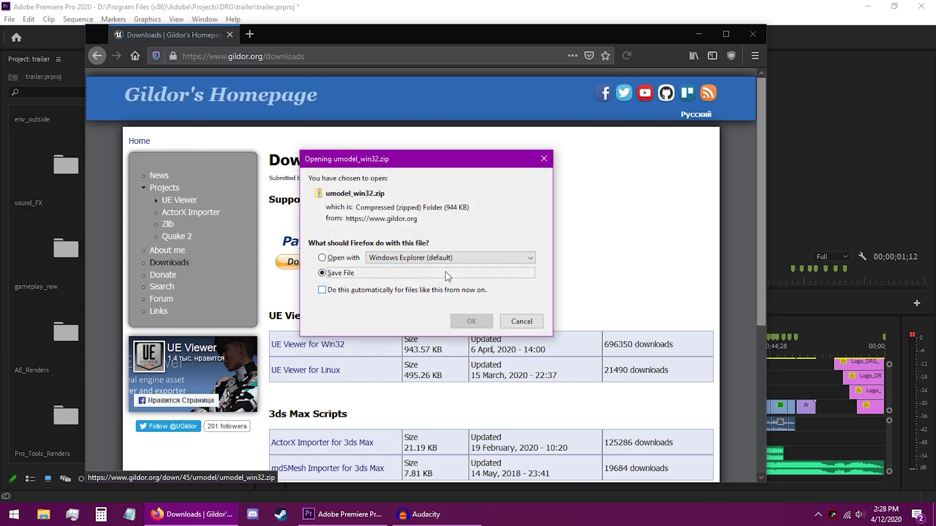
click(481, 326)
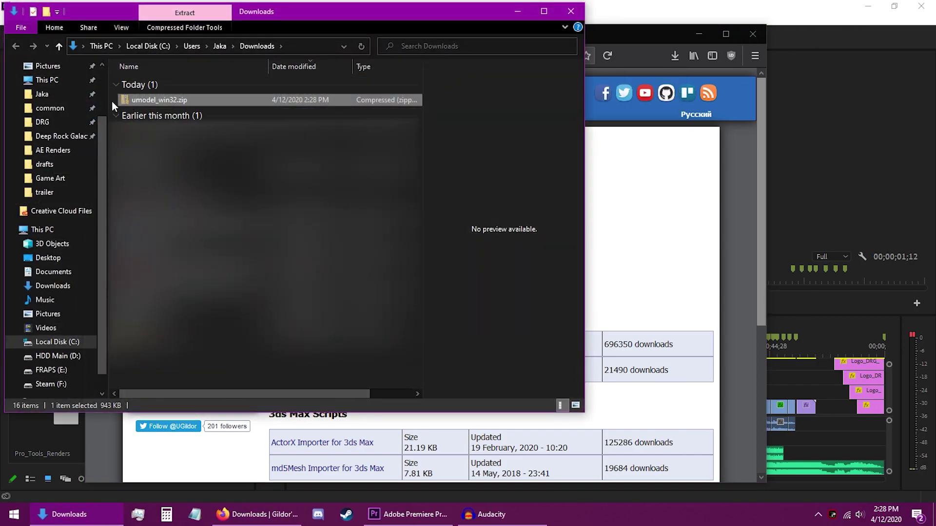
- Paste the downloaded umodel_win32.zip onto the Desktop
click(87, 79)
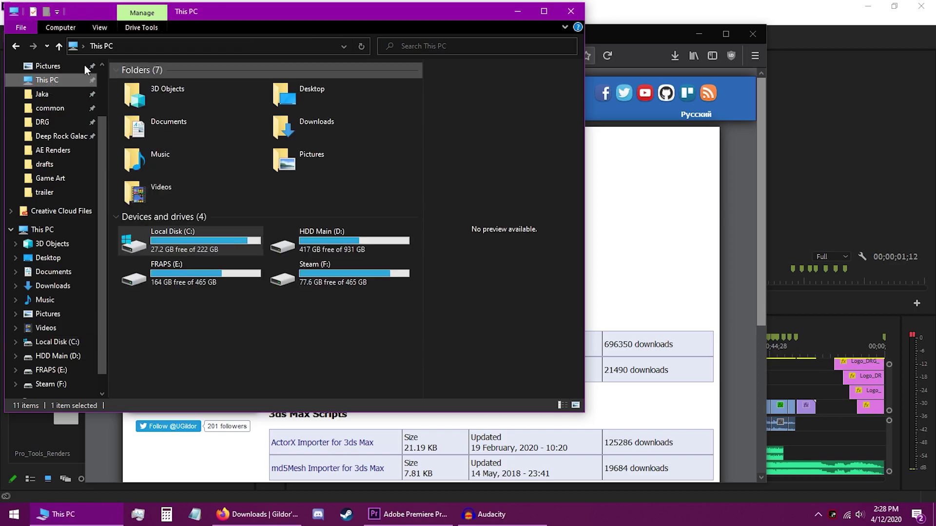
scroll(52, 124, up, 2)
click(49, 90)
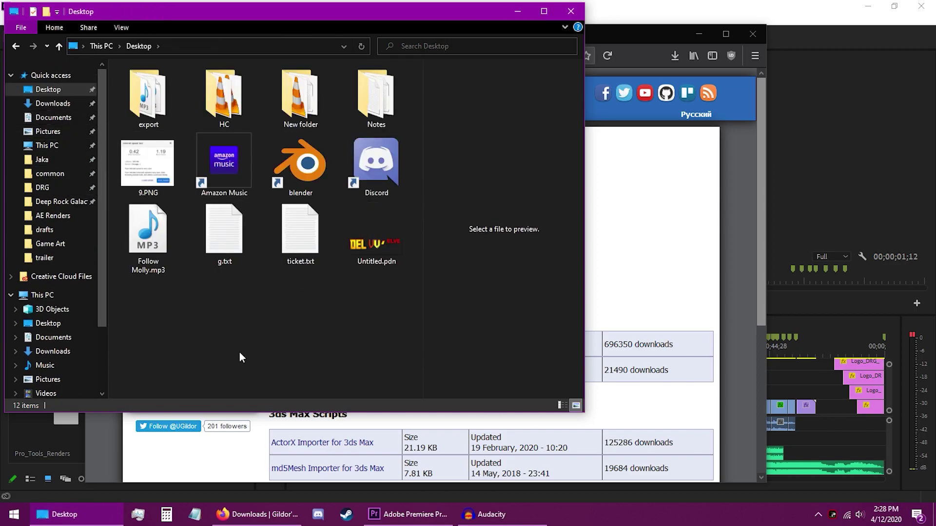
key(ctrl+v)
click(249, 352)
- Close the open windows and extract umodel_win32.zip into a umodel_win32 folder on the Desktop
click(570, 11)
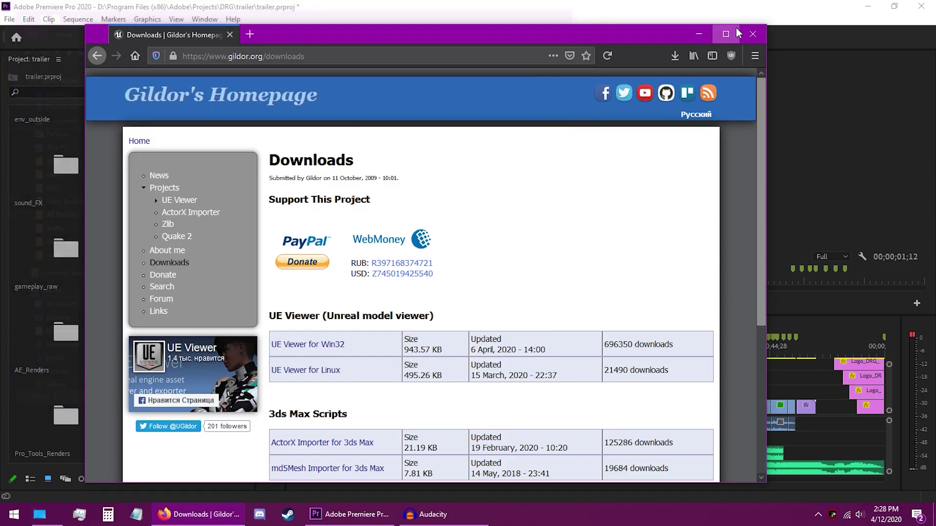
click(752, 34)
click(865, 10)
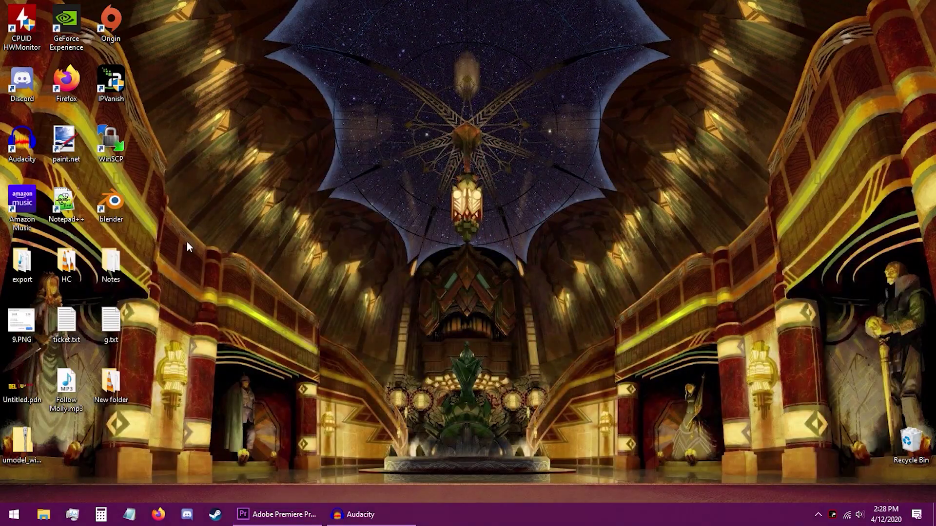
right_click(19, 443)
click(53, 206)
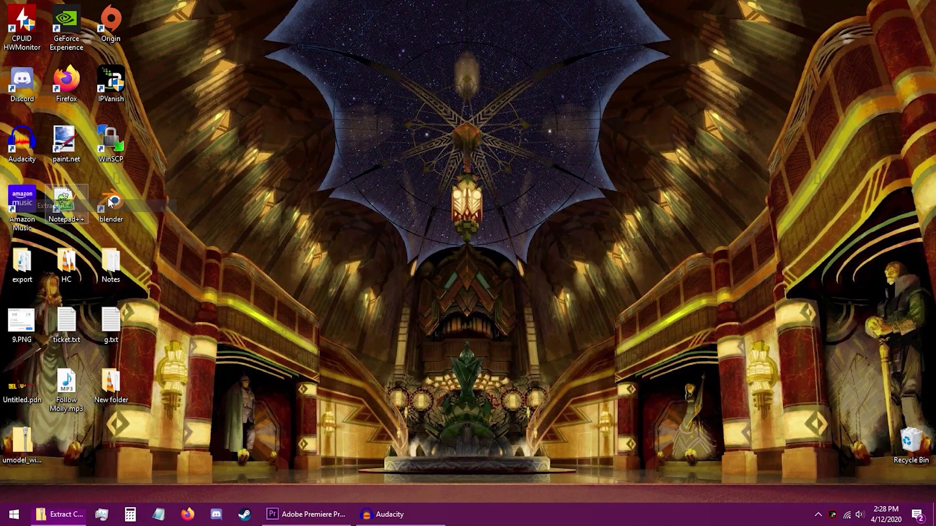
click(573, 370)
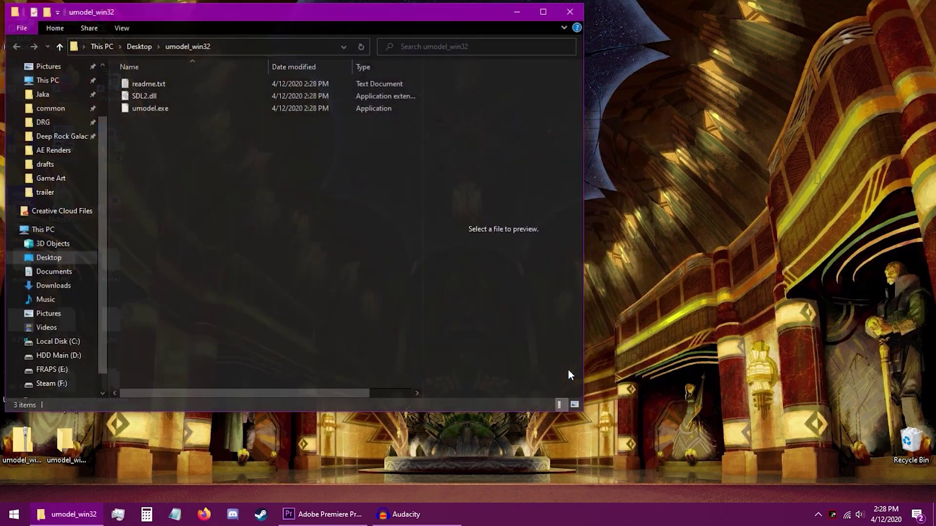
drag(259, 23, 475, 47)
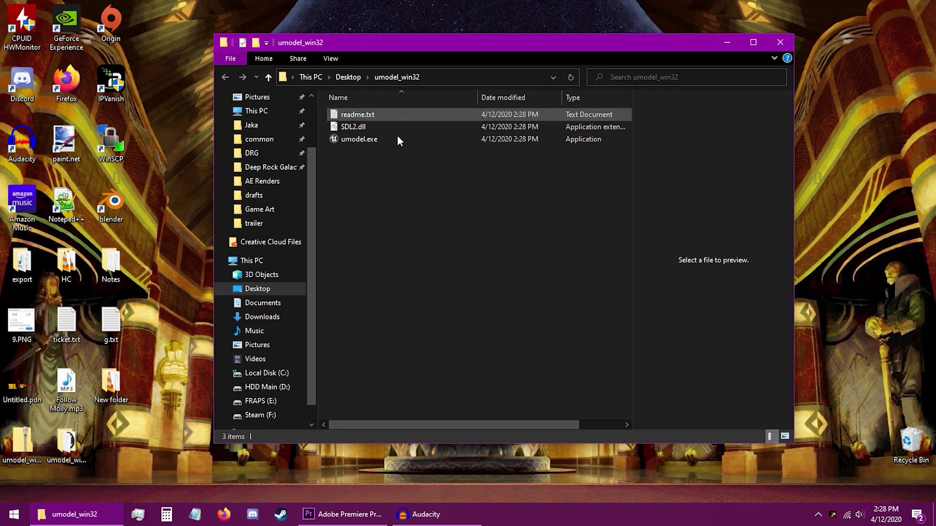
- Run umodel.exe, getting past the SmartScreen warning with Run anyway
double_click(358, 140)
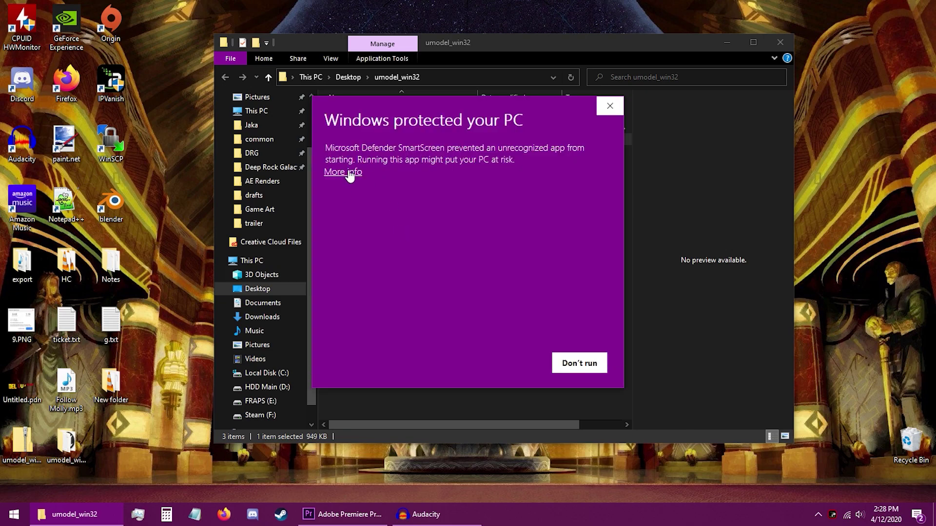
click(349, 174)
click(508, 364)
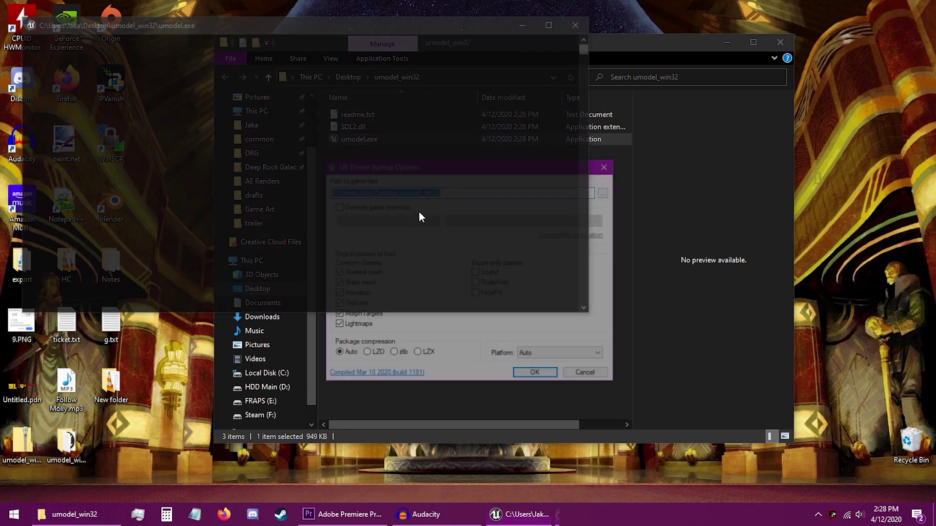
- Point UE Viewer at D:\Programs\Steam\steamapps\common\Deep Rock Galactic with Sound, ScaleForm and FaceFX enabled
click(606, 193)
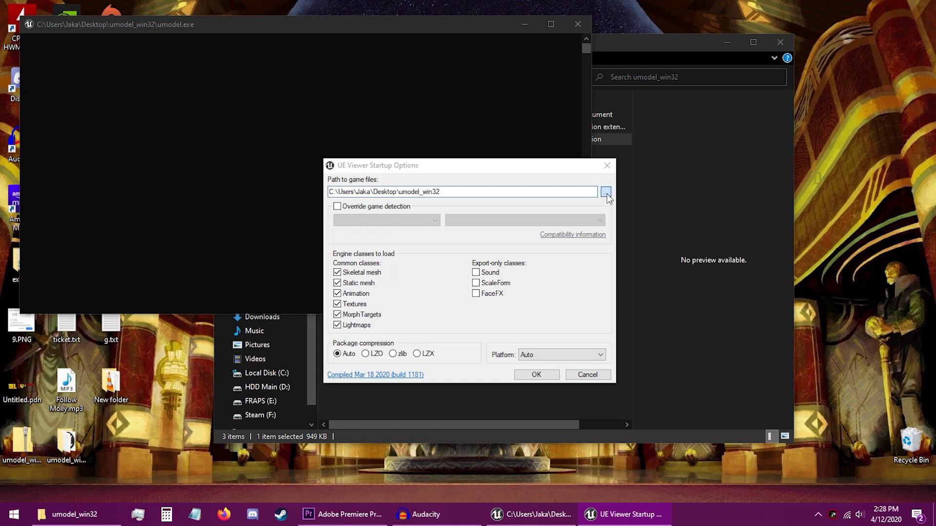
mouse_move(415, 340)
mouse_down()
mouse_move(416, 299)
mouse_move(417, 351)
mouse_up()
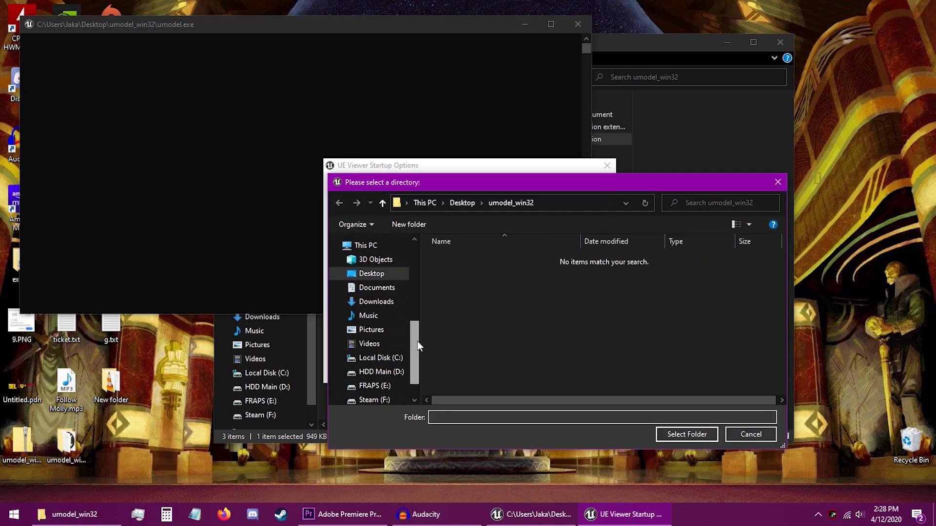
click(375, 355)
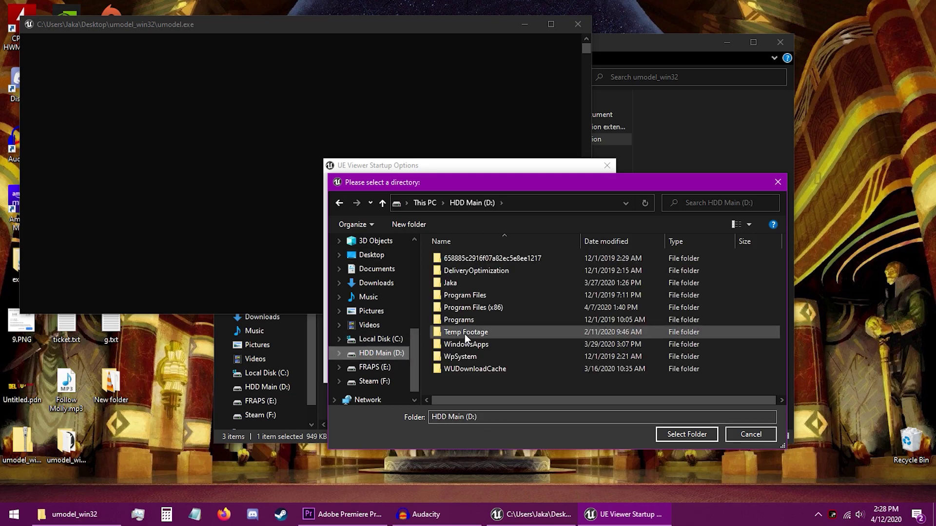
double_click(467, 323)
double_click(449, 284)
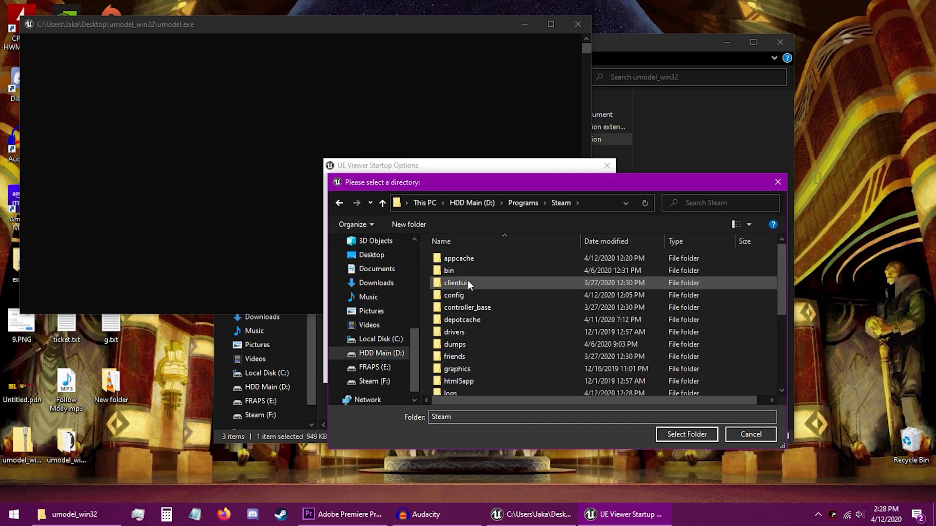
scroll(486, 327, down, 3)
scroll(461, 356, down, 1)
double_click(462, 355)
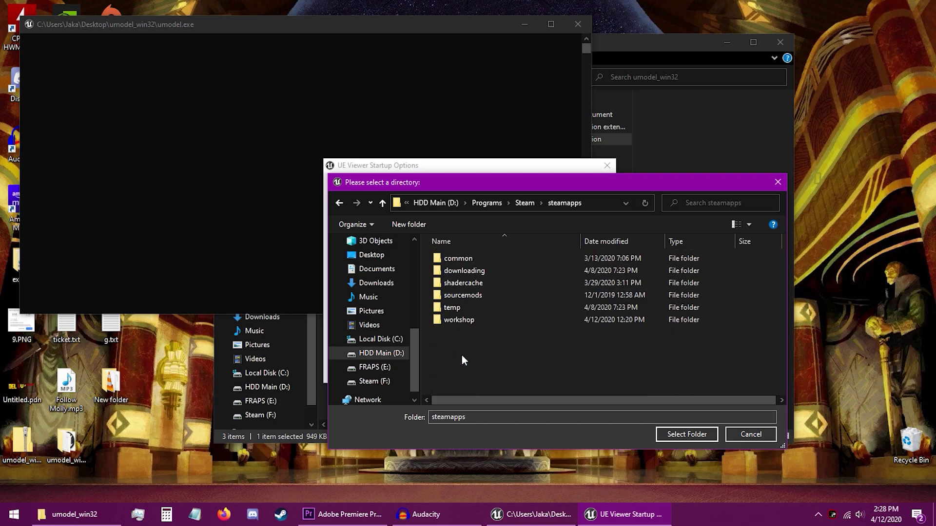
double_click(468, 258)
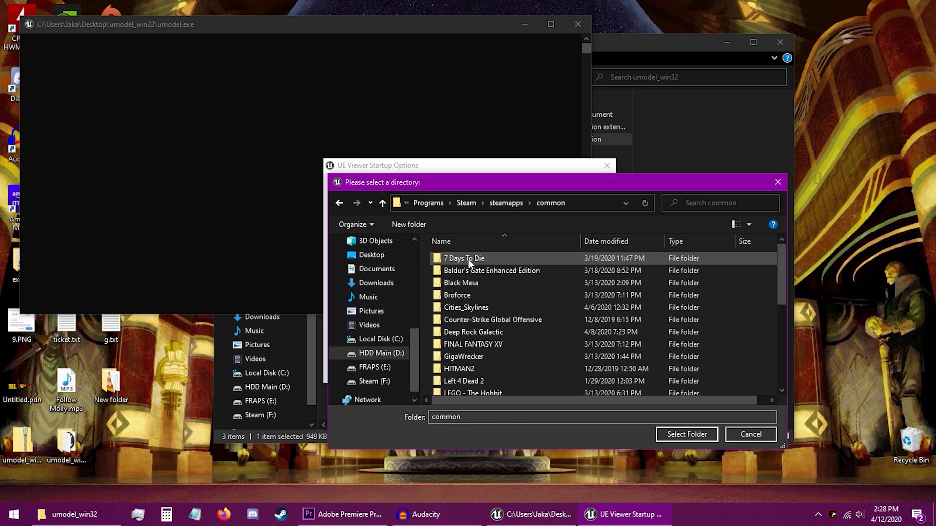
double_click(482, 331)
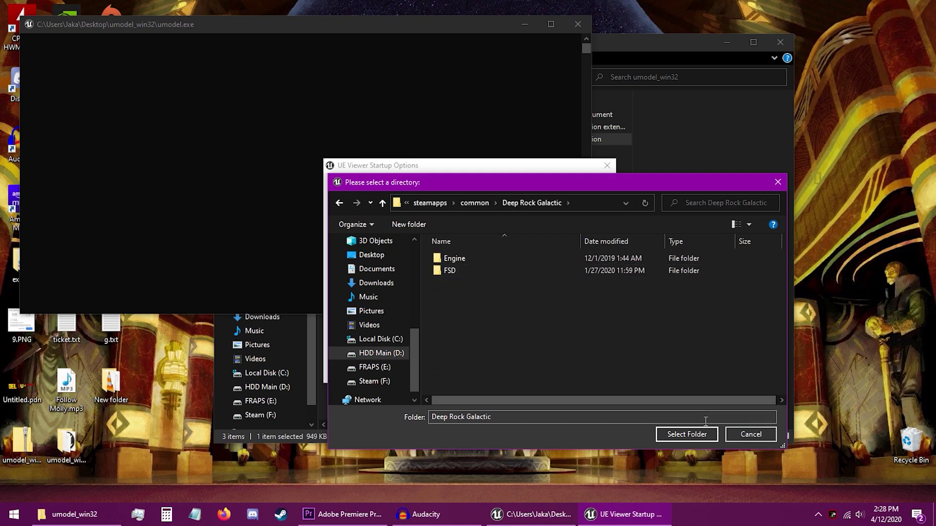
click(691, 435)
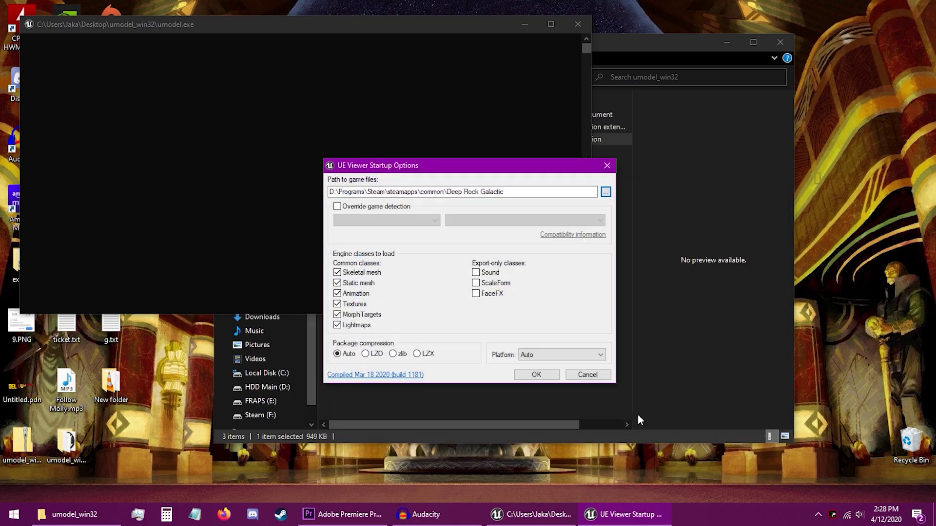
click(475, 272)
click(537, 376)
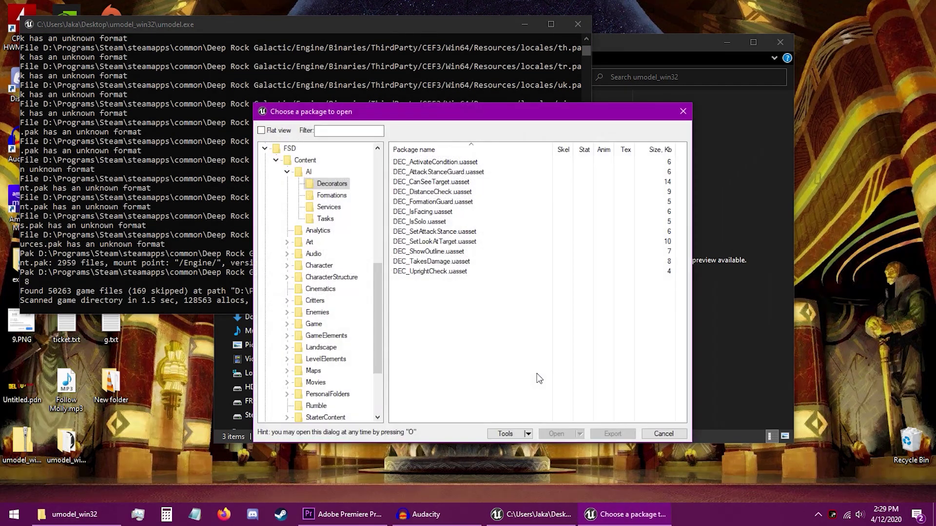
mouse_move(379, 279)
mouse_down()
mouse_move(377, 313)
mouse_move(380, 272)
mouse_up()
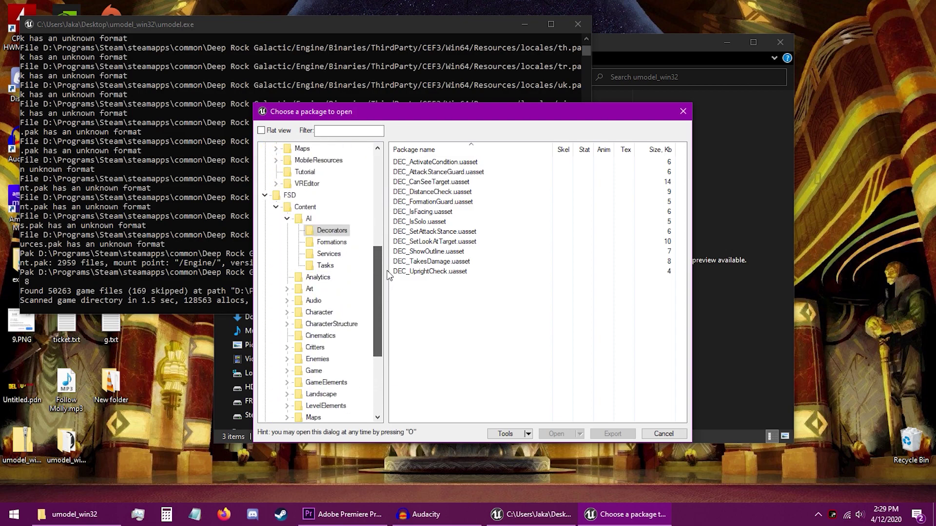
- Expand the Audio package folder and choose Export folder content for it
click(315, 301)
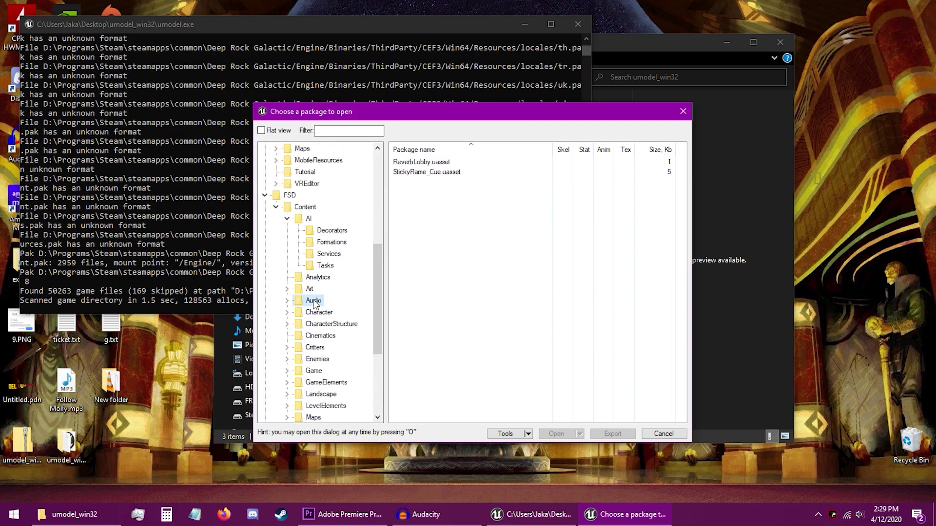
click(286, 303)
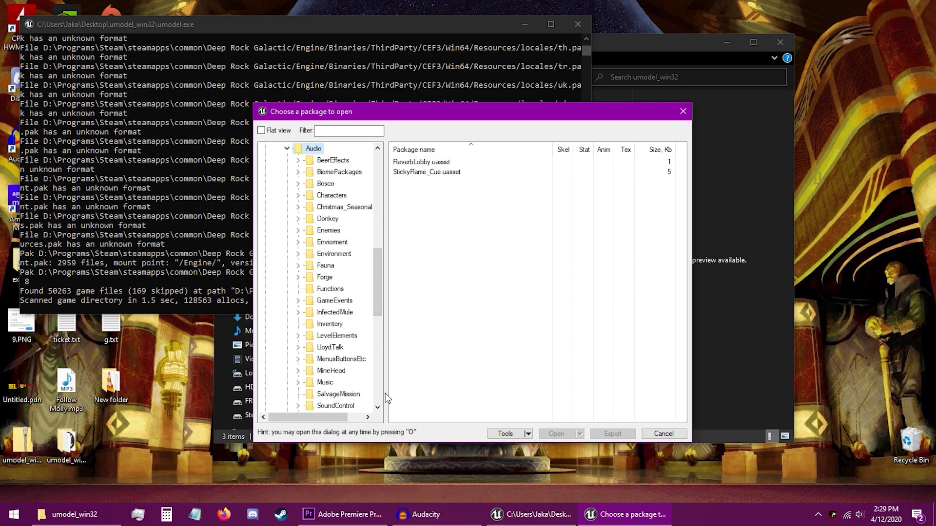
drag(256, 224, 171, 224)
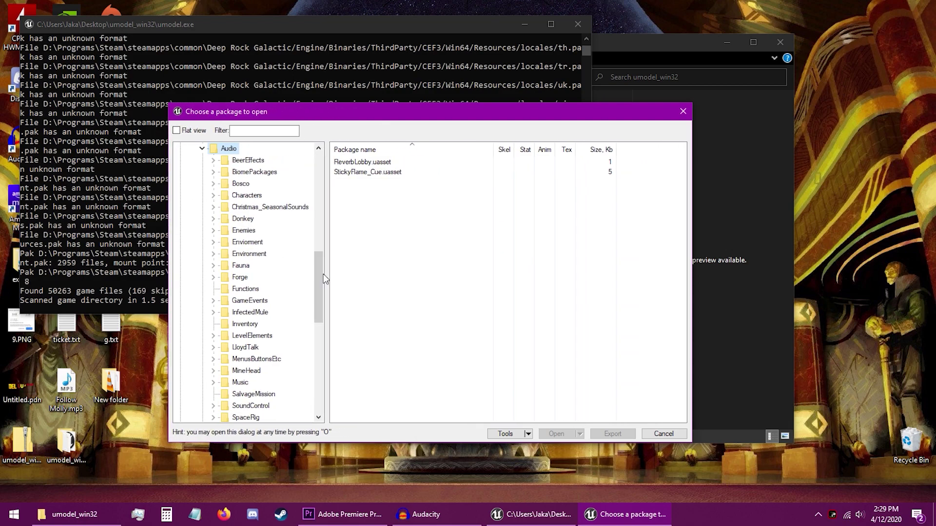
mouse_move(324, 274)
mouse_down()
mouse_move(320, 296)
mouse_move(318, 272)
mouse_up()
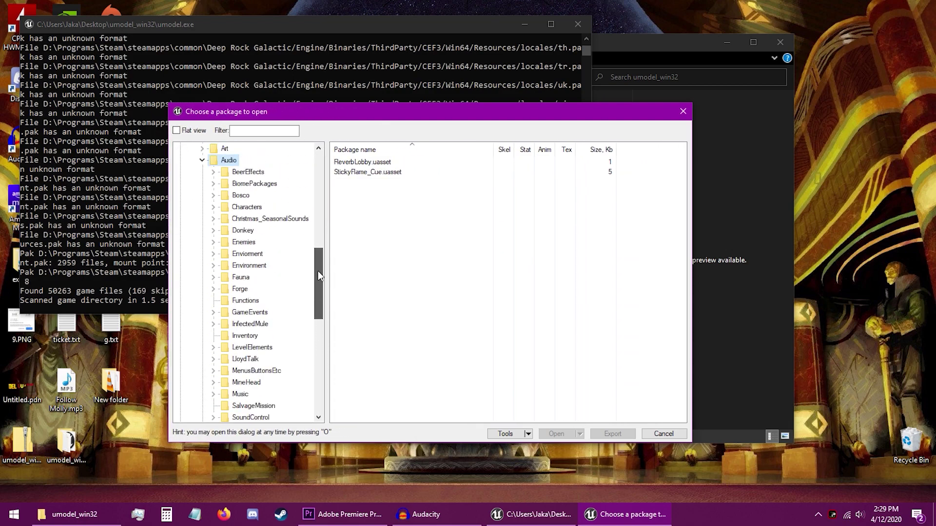
right_click(226, 185)
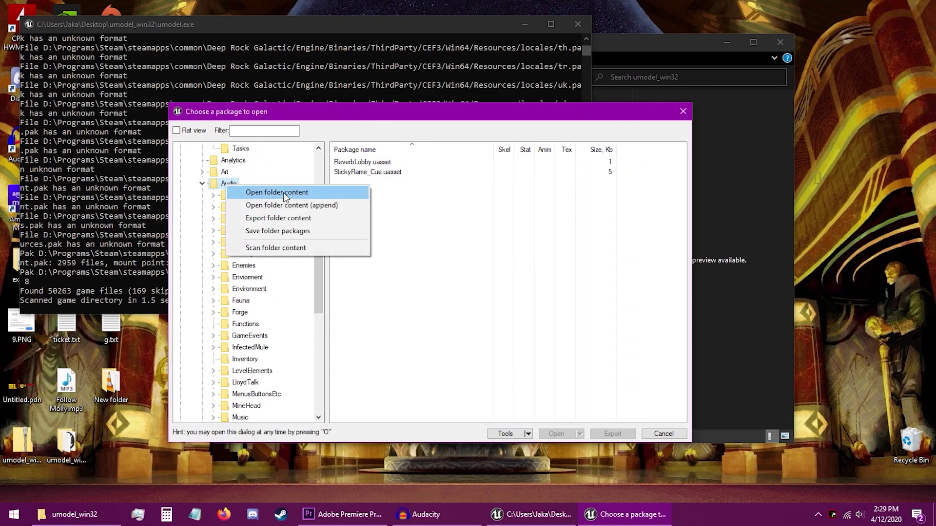
click(301, 220)
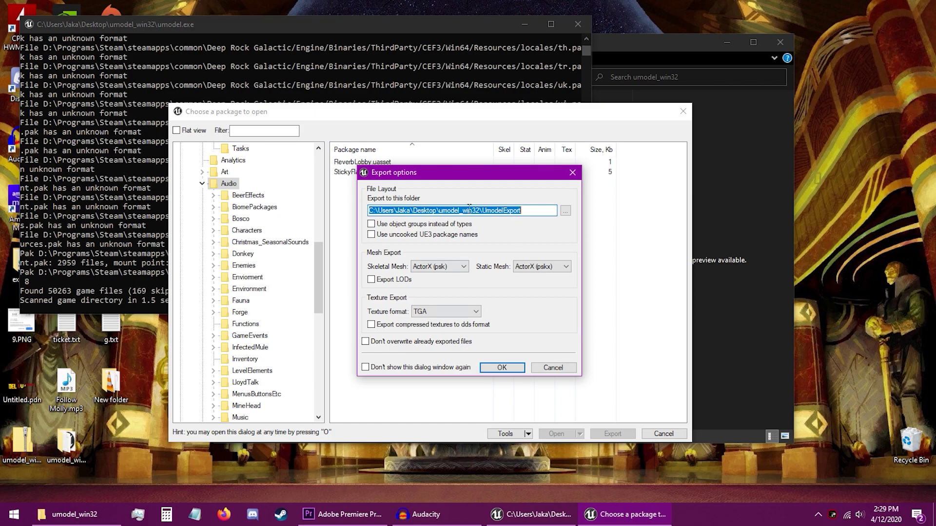
- Export all 7446 audio objects to UmodelExport, skipping the engine version prompt, then close umodel
click(513, 368)
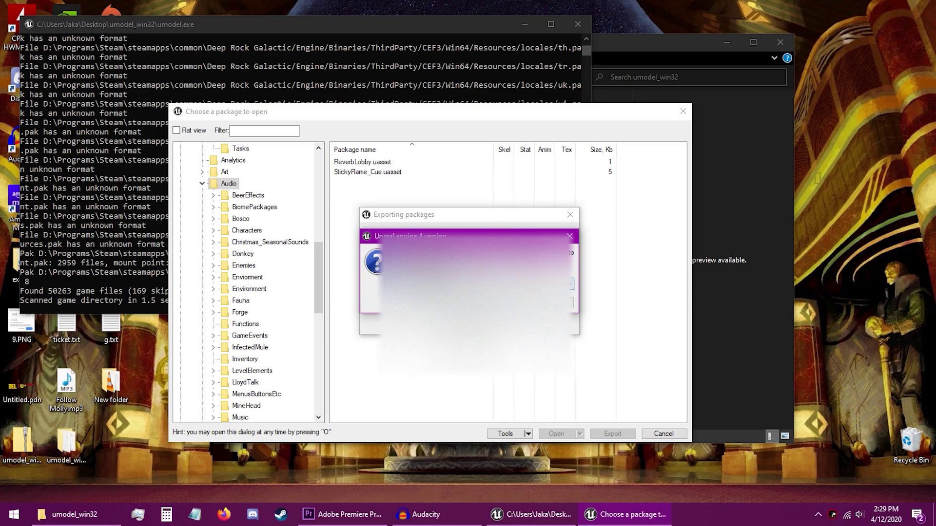
click(510, 305)
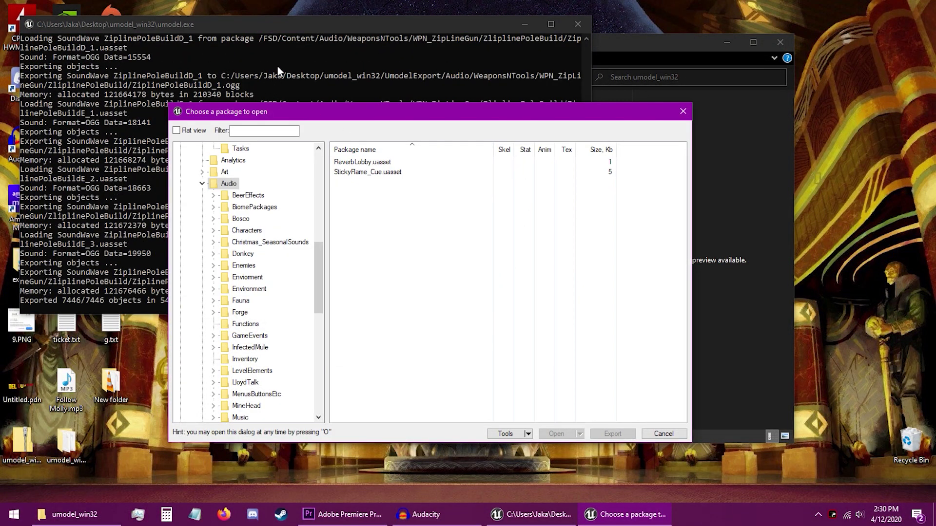
click(277, 66)
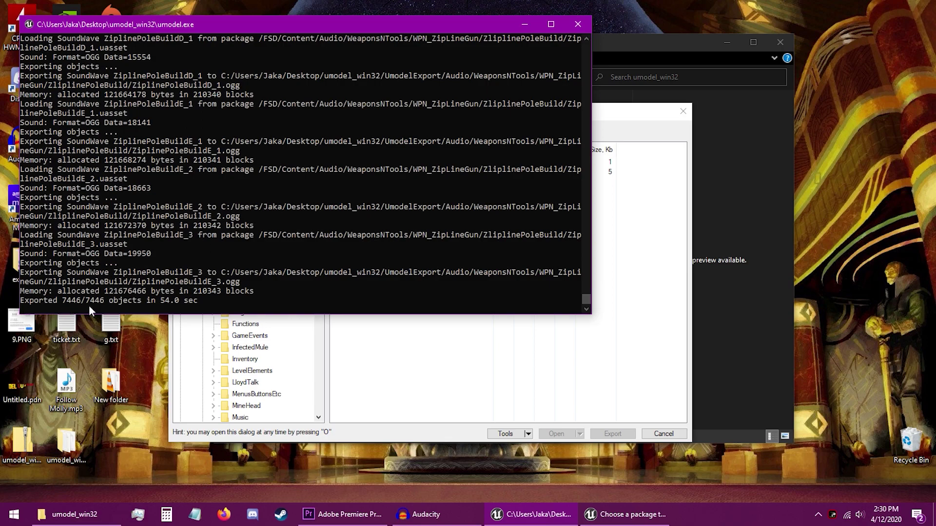
click(577, 24)
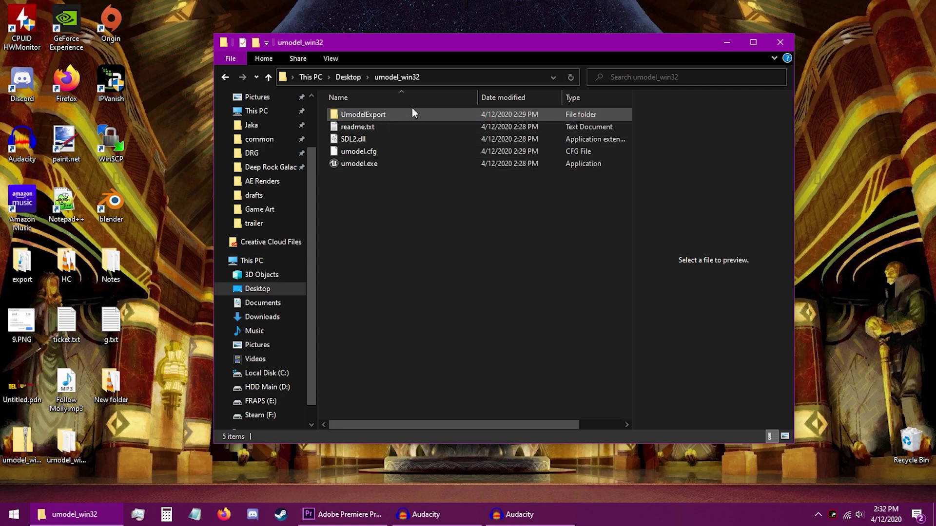
- Open UmodelExport, then SpaceRig, then the BarrelImpact sound folder
double_click(380, 113)
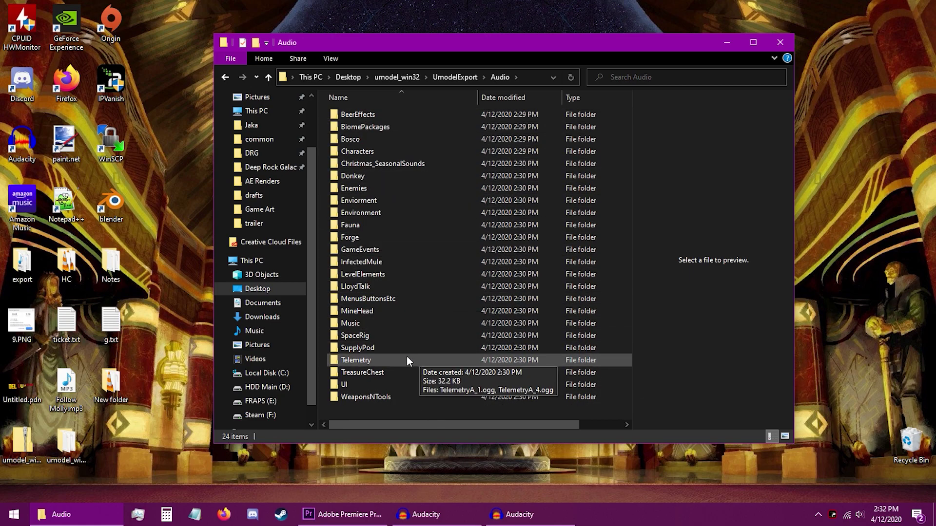
double_click(366, 334)
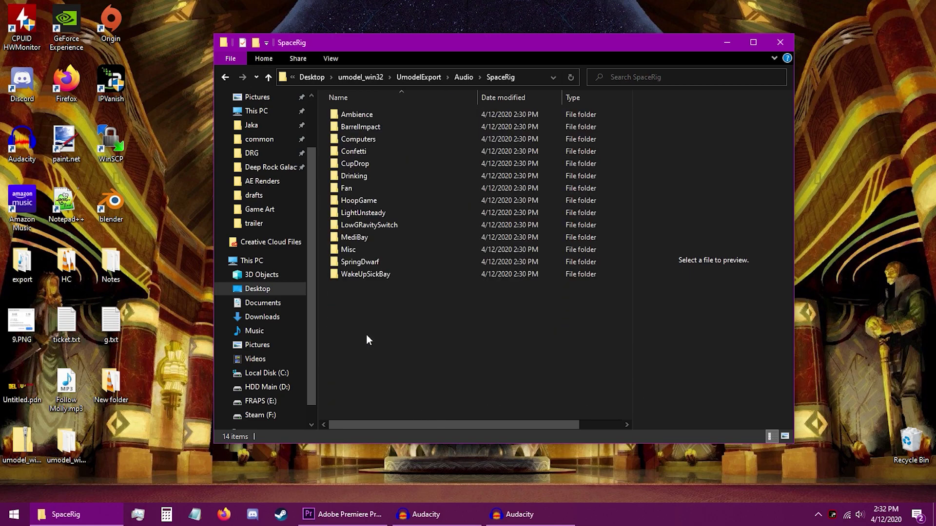
double_click(371, 127)
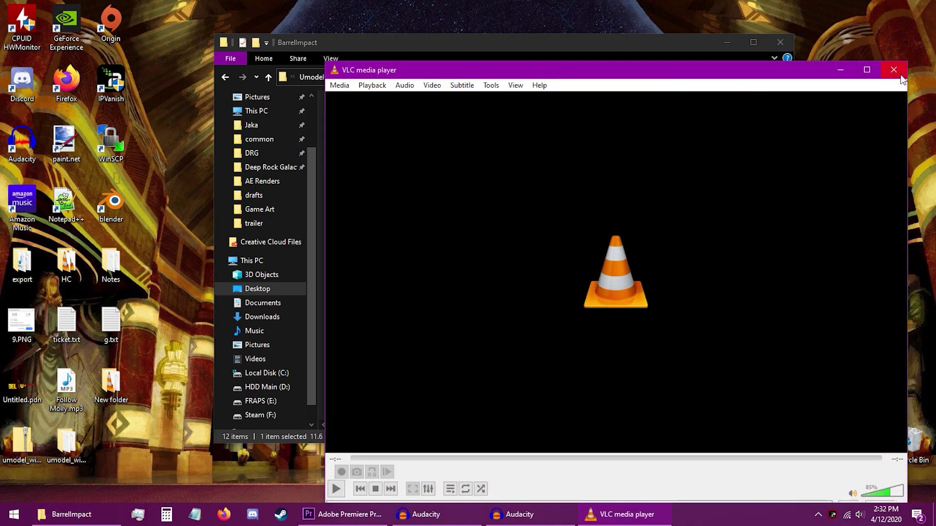
- Close VLC after the preview, select BarrelImpactG_4.ogg, and minimise Premiere Pro
click(894, 69)
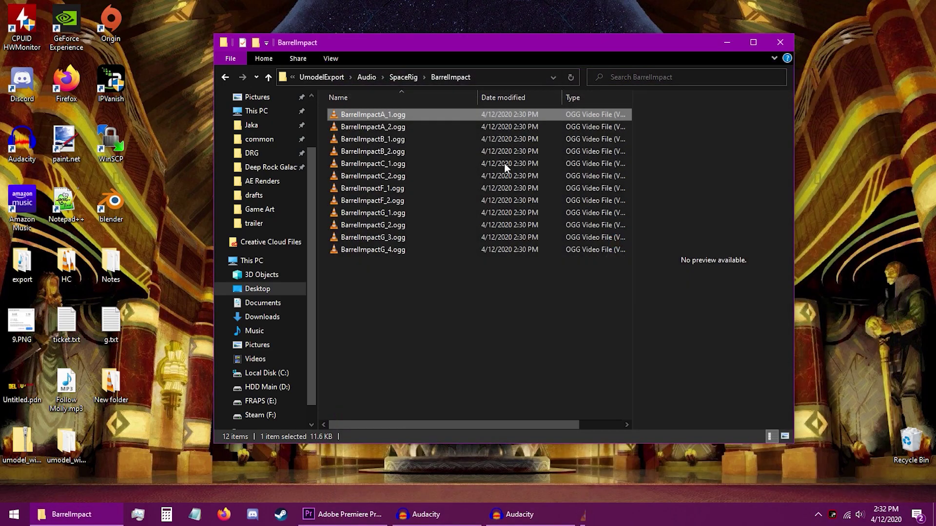
click(408, 344)
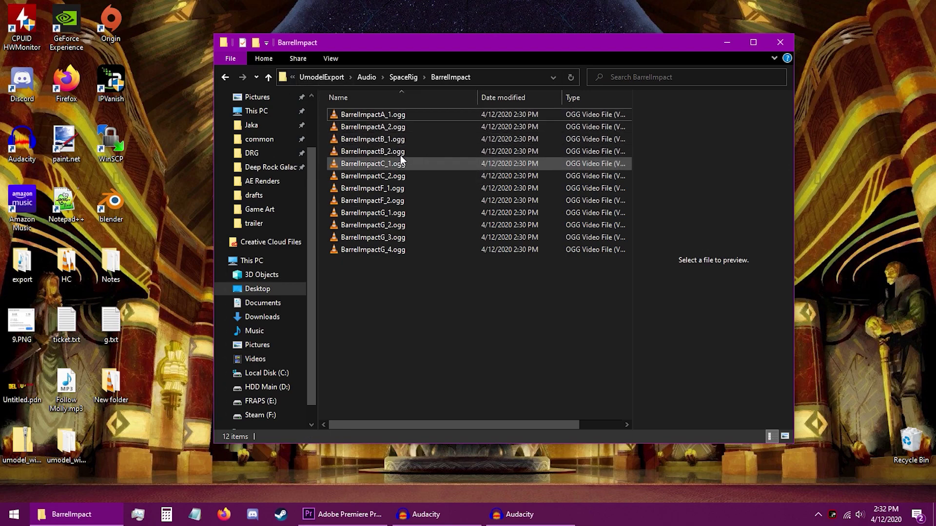
click(368, 250)
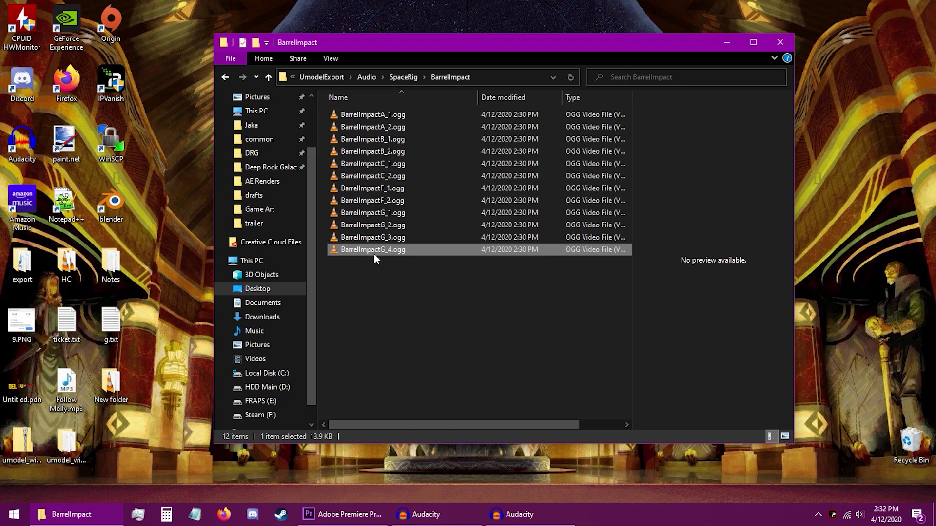
click(376, 295)
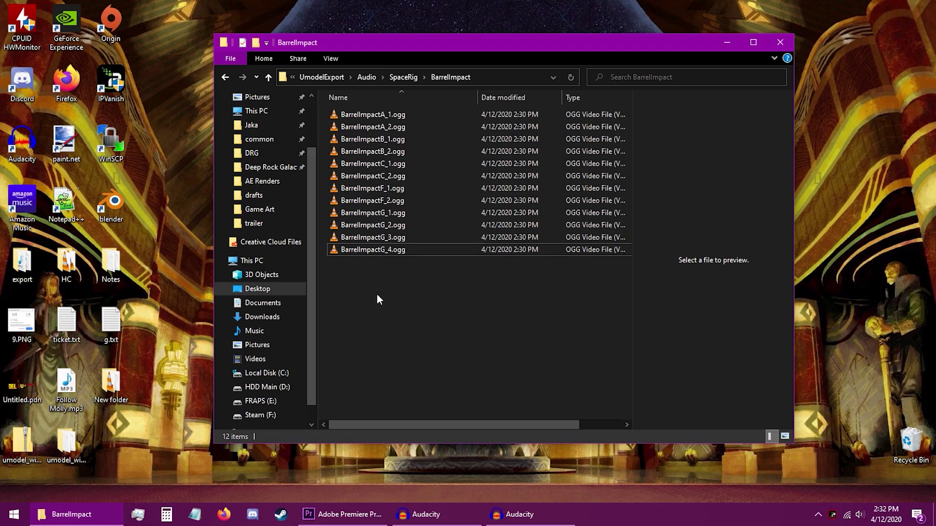
click(359, 517)
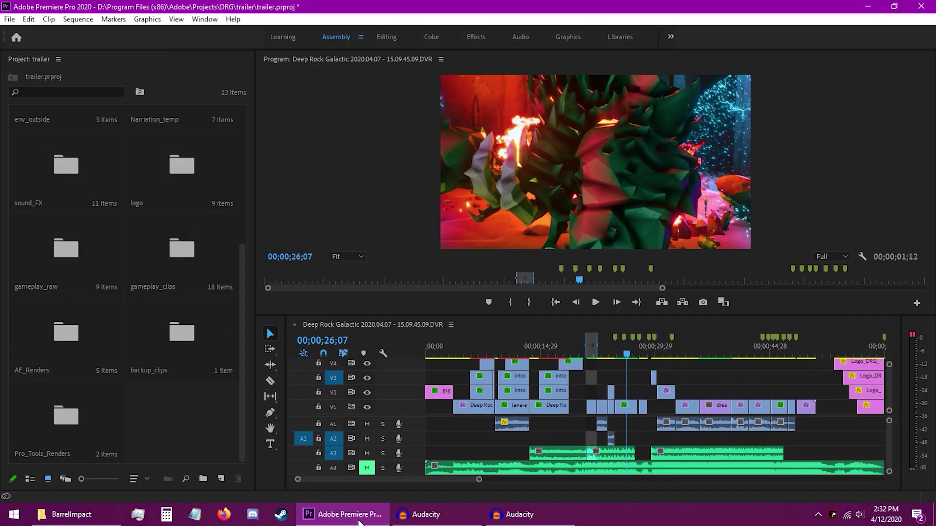
click(359, 518)
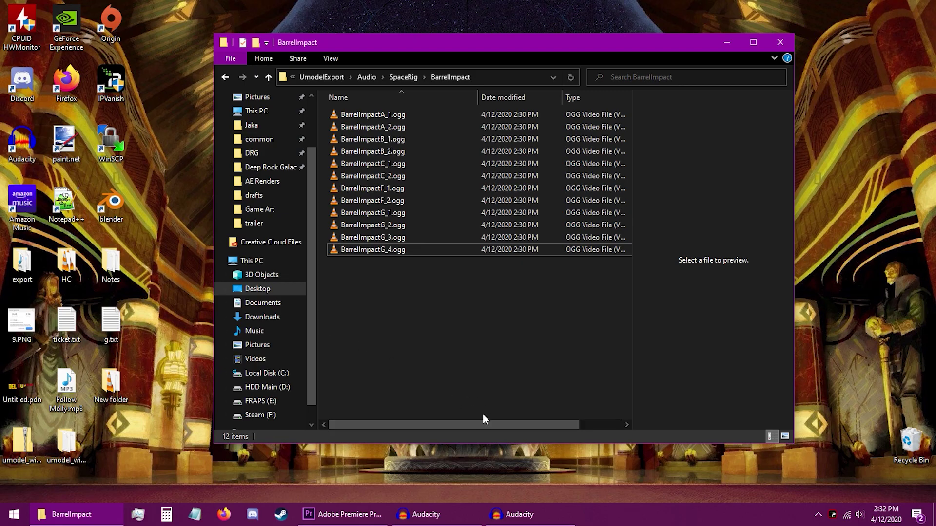
- Launch Audacity, reposition its empty window, and bring the BarrelImpact folder back in front
click(521, 514)
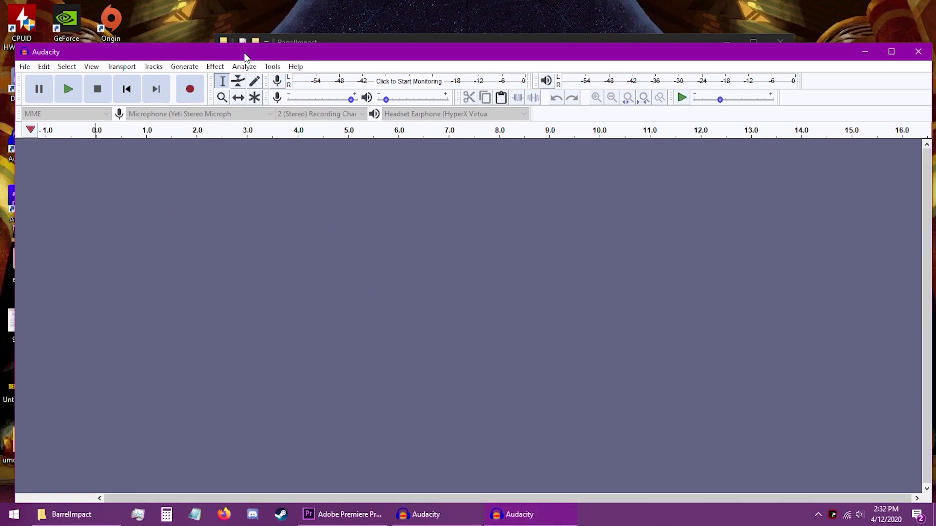
mouse_move(244, 57)
mouse_down()
mouse_move(210, 78)
mouse_move(197, 36)
mouse_up()
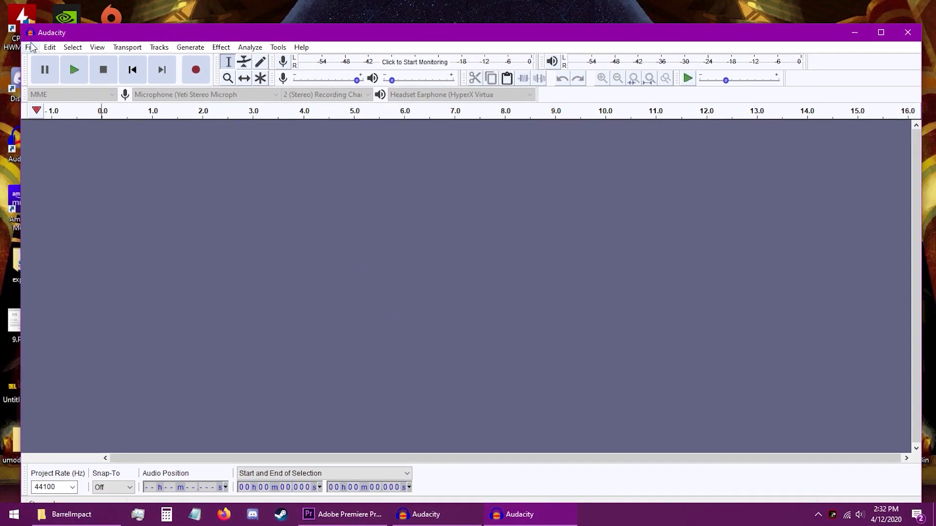
click(29, 47)
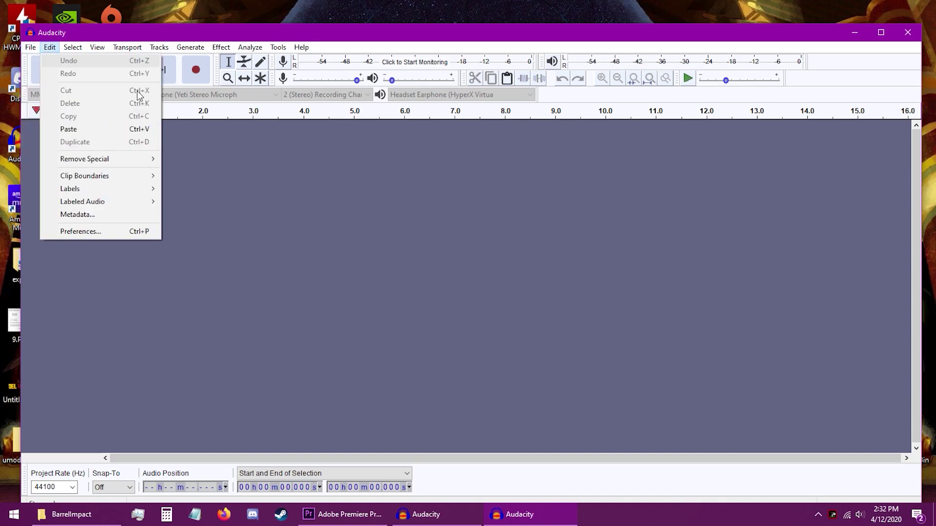
click(50, 47)
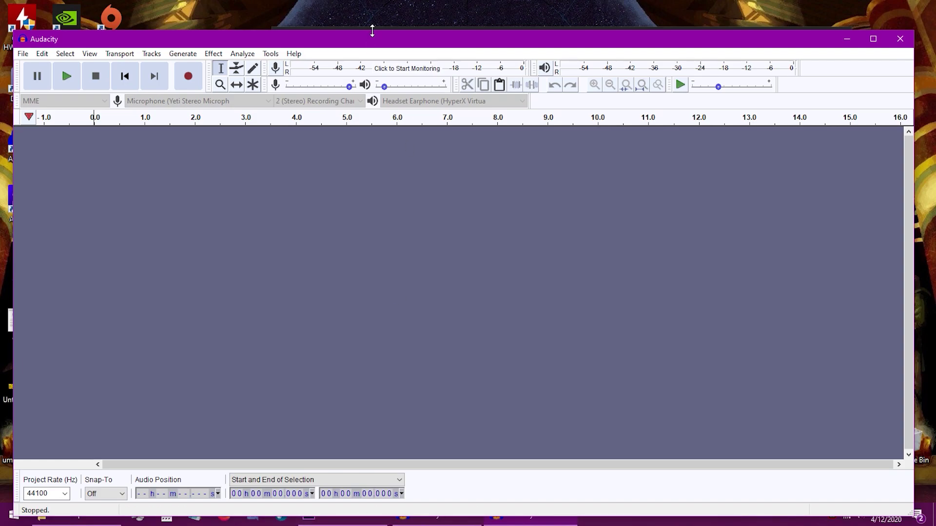
drag(372, 46, 366, 26)
click(80, 515)
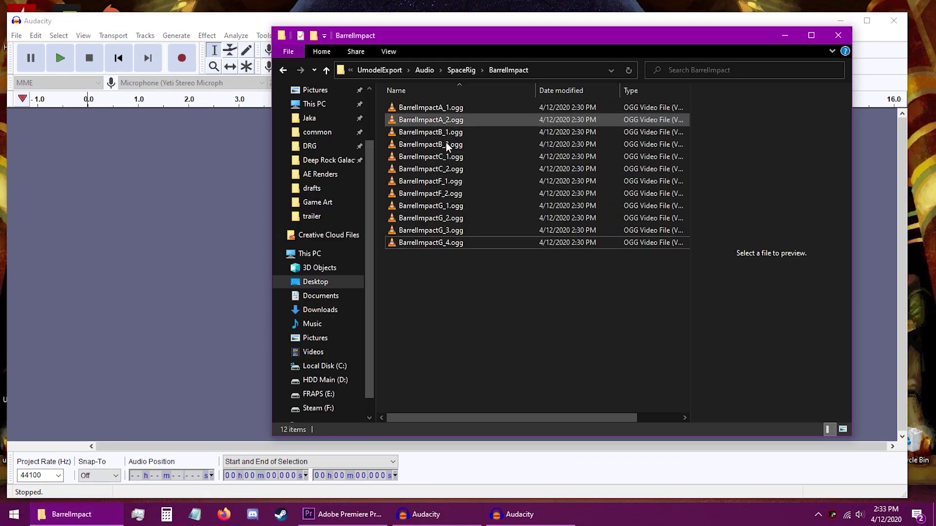
- Play the Premiere Pro trailer timeline briefly from about 21 seconds, then return to BarrelImpact
click(344, 514)
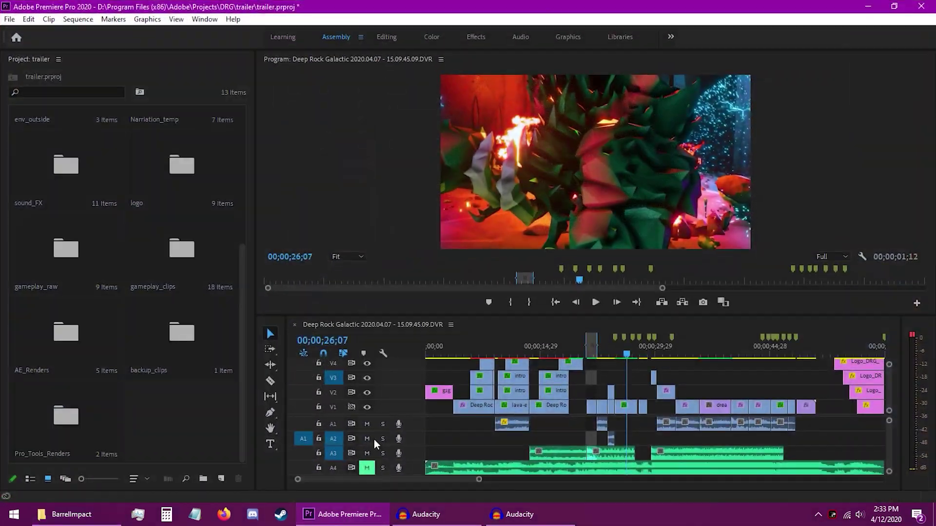
click(588, 356)
drag(588, 359, 585, 359)
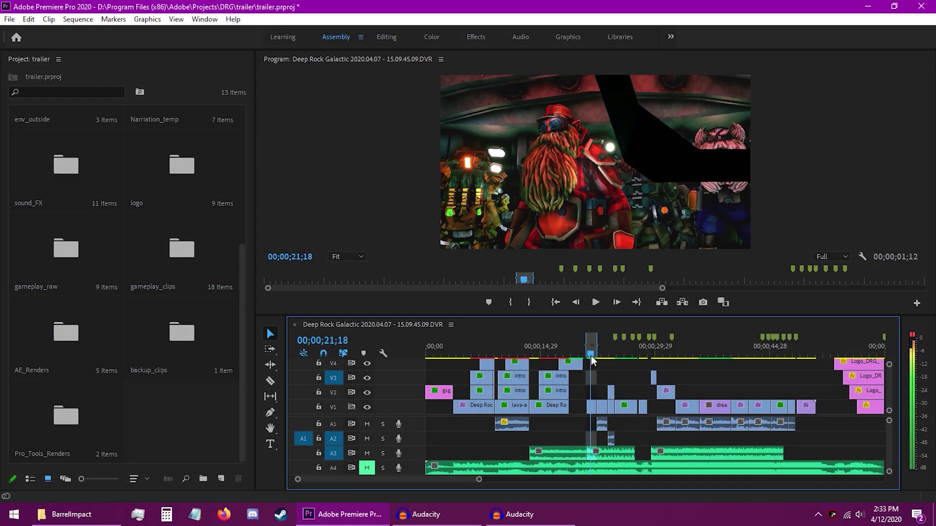
key(space)
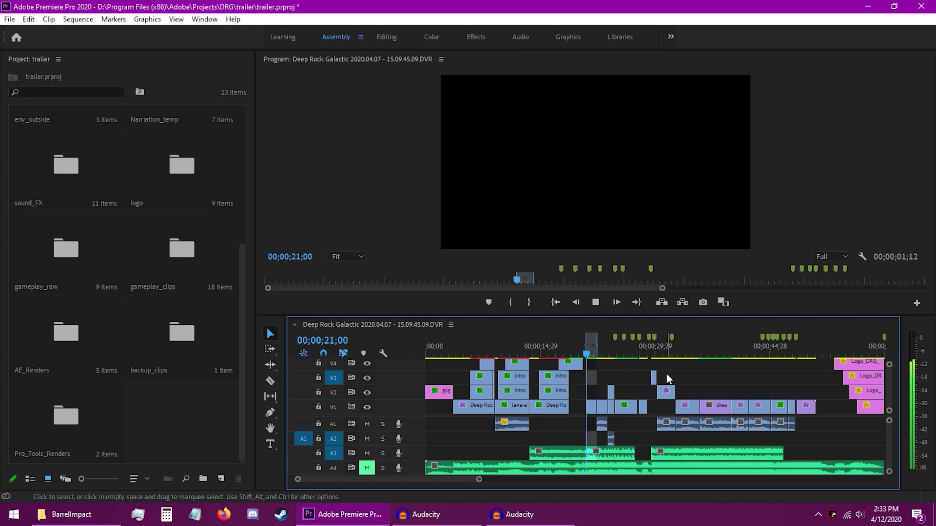
key(space)
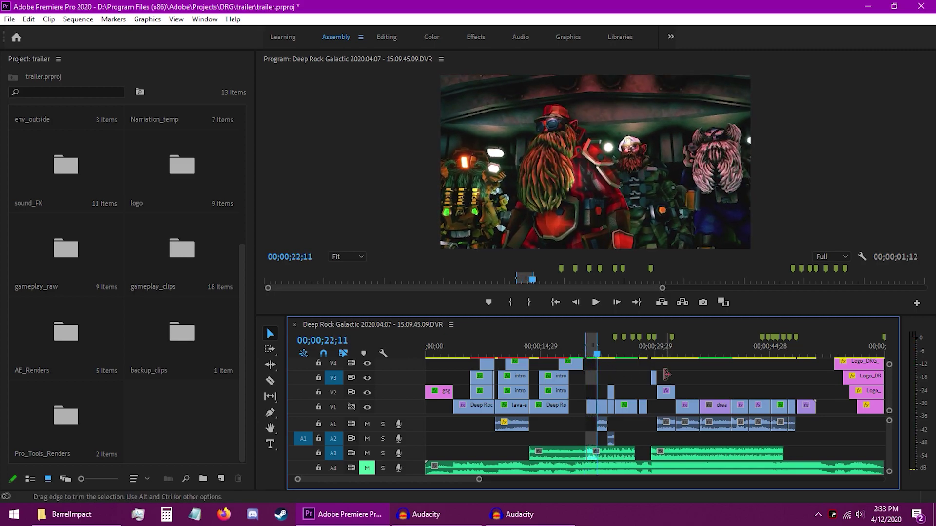
click(81, 518)
- Browse the Audio subfolders (GameEvents, LevelElements, SpaceRig, Environment) looking for the door sounds
click(323, 70)
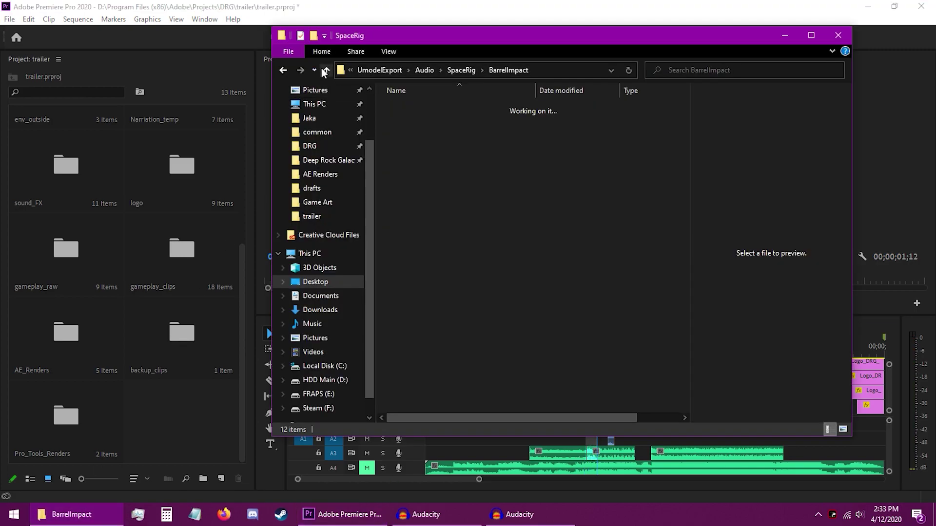
click(327, 70)
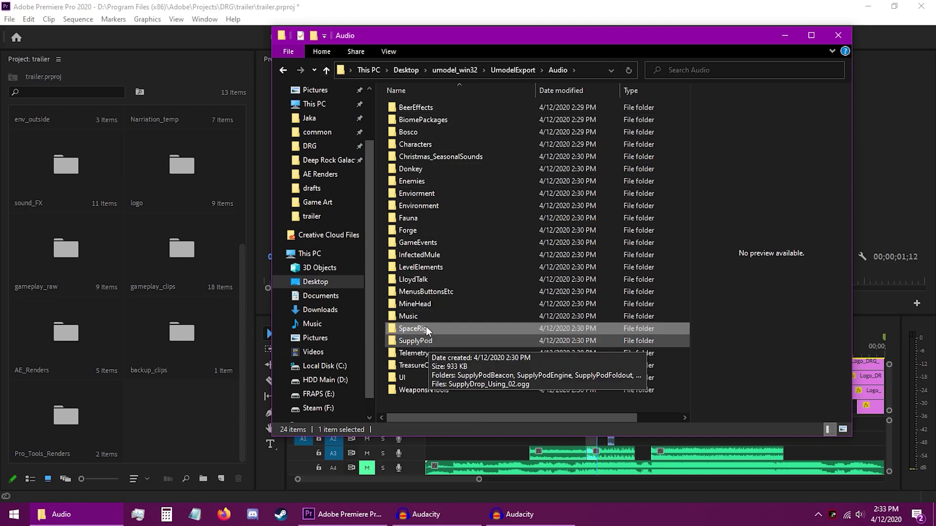
double_click(428, 242)
click(326, 70)
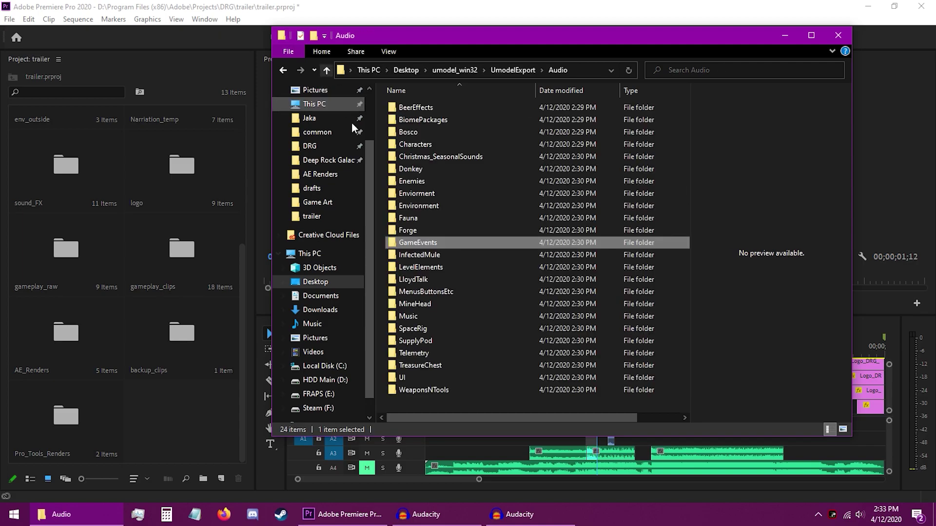
double_click(434, 267)
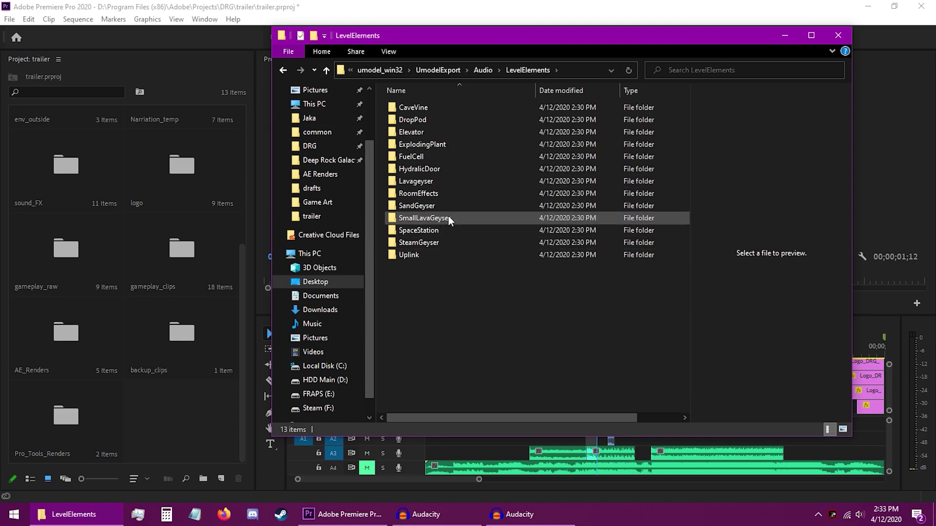
click(326, 71)
double_click(412, 328)
click(326, 70)
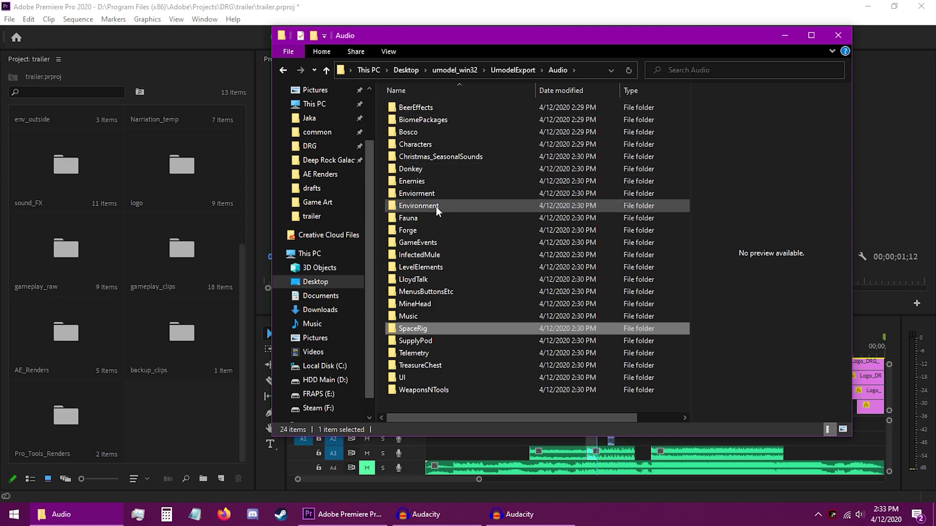
double_click(435, 207)
key(alt+Left)
double_click(418, 242)
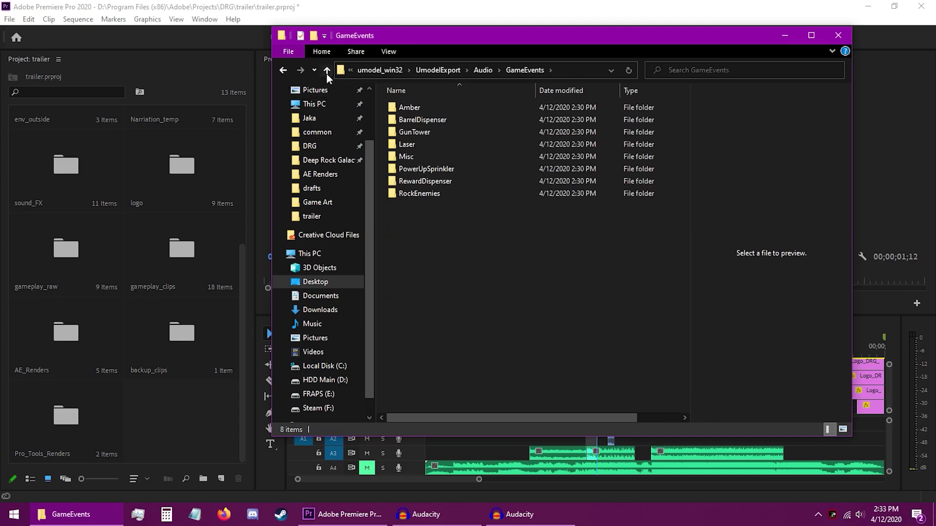
click(326, 73)
double_click(435, 269)
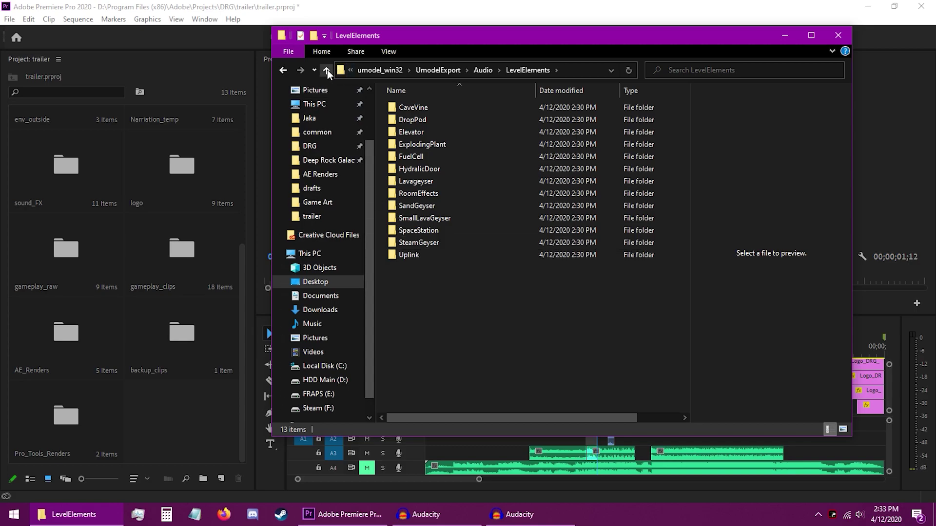
- Open DropPod > PodDoors and preview DropPodDoorOpenOuter_1.ogg in VLC
click(416, 120)
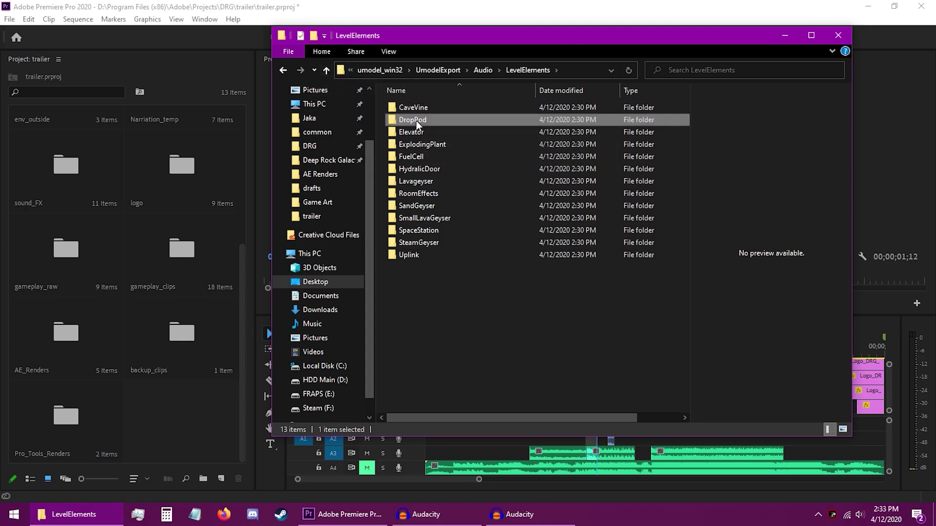
double_click(416, 121)
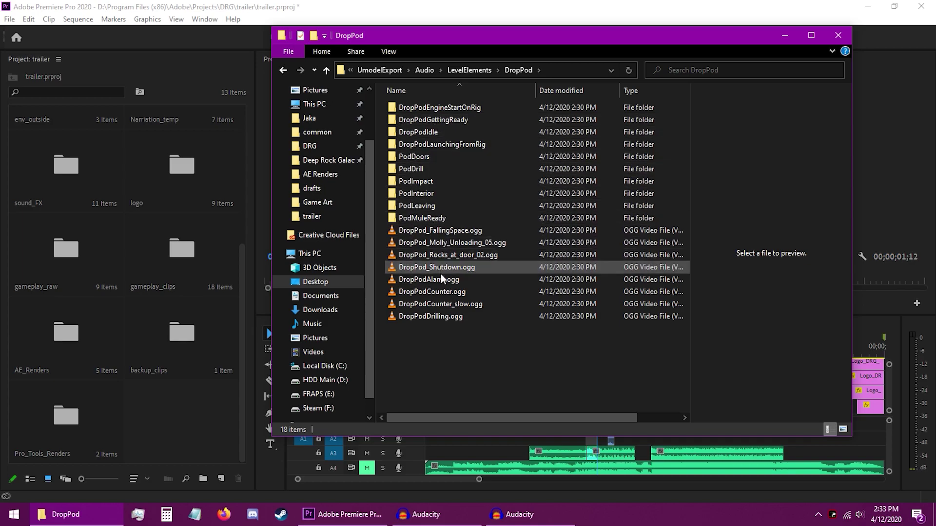
double_click(426, 156)
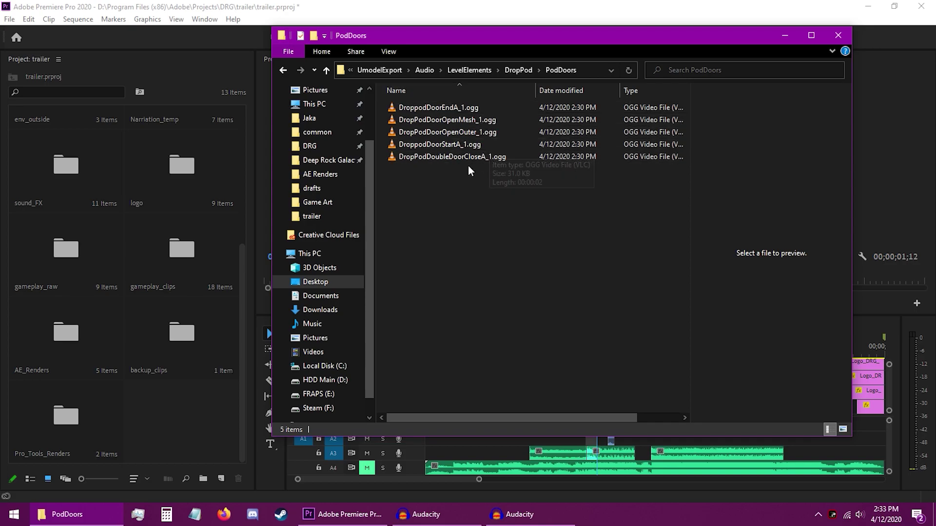
click(437, 134)
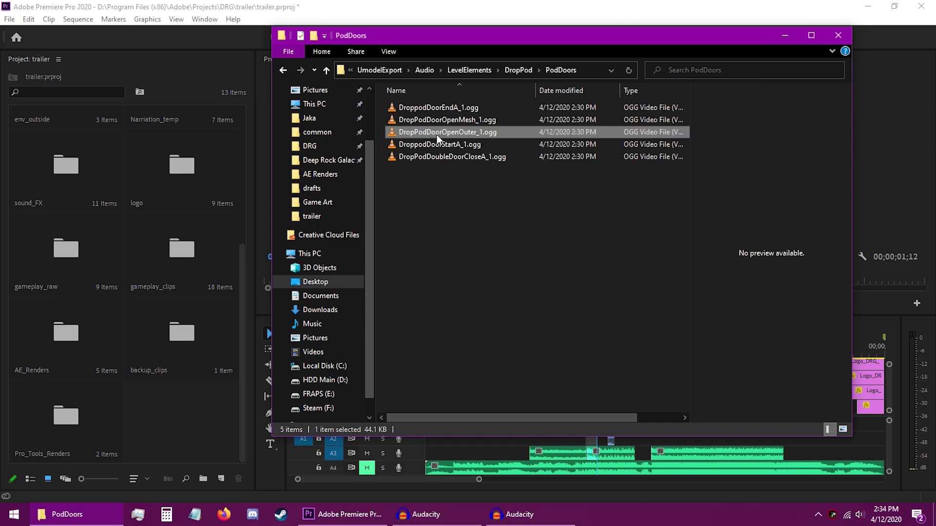
double_click(438, 135)
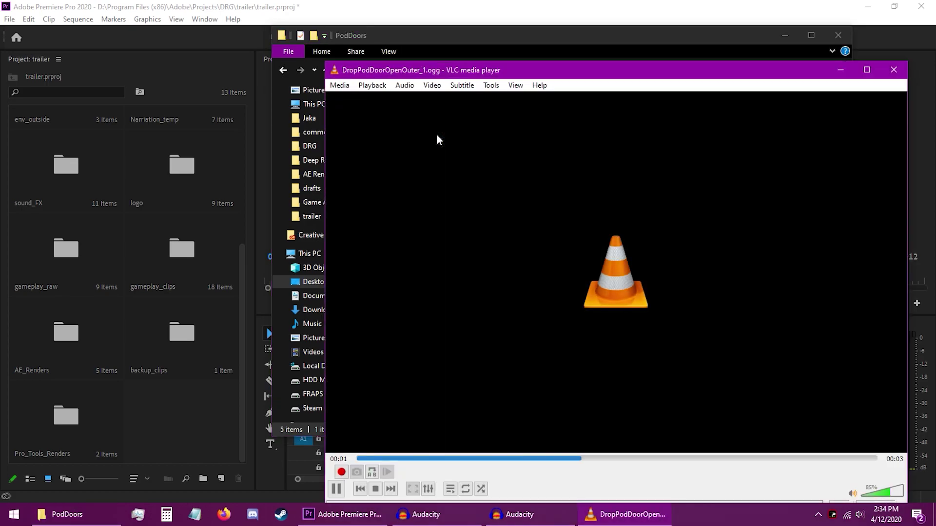
click(893, 69)
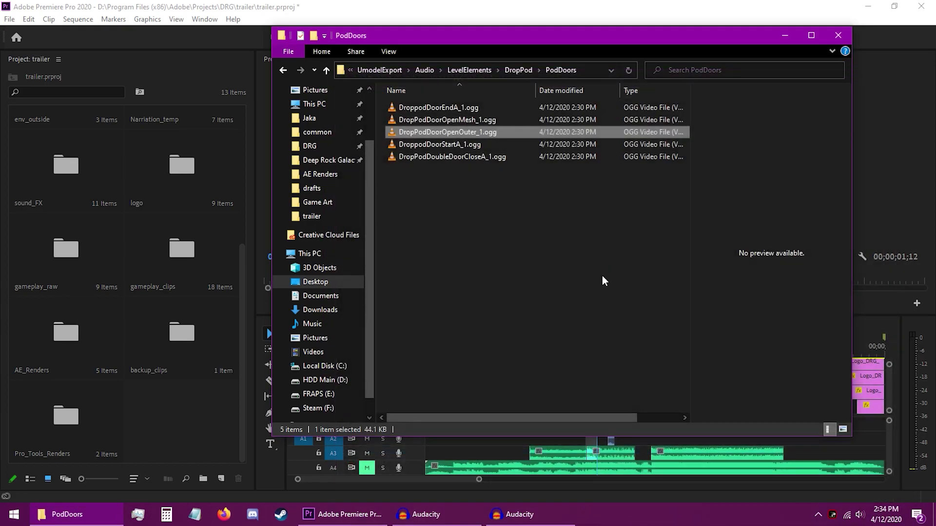
- Load DropPodDoorOpenOuter_1.ogg into the empty Audacity window by dragging it in
click(452, 521)
click(438, 515)
click(518, 515)
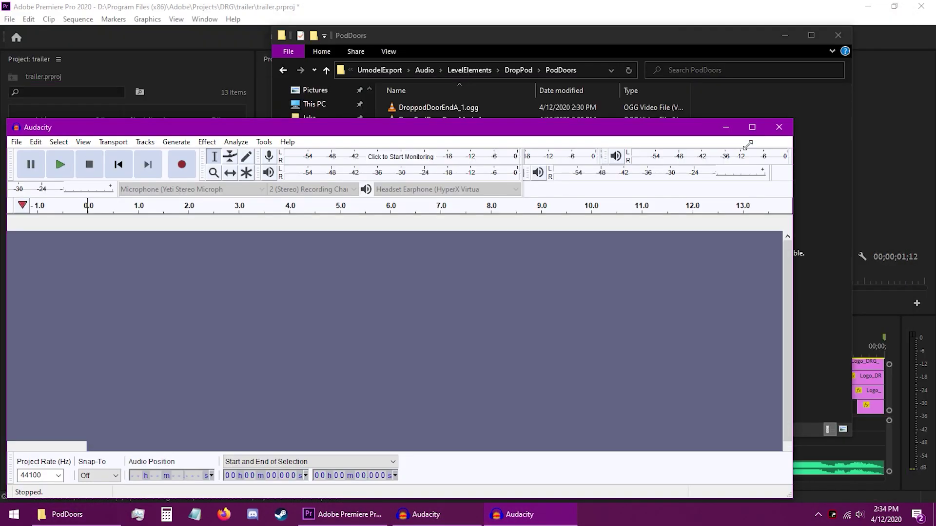
drag(908, 13, 735, 152)
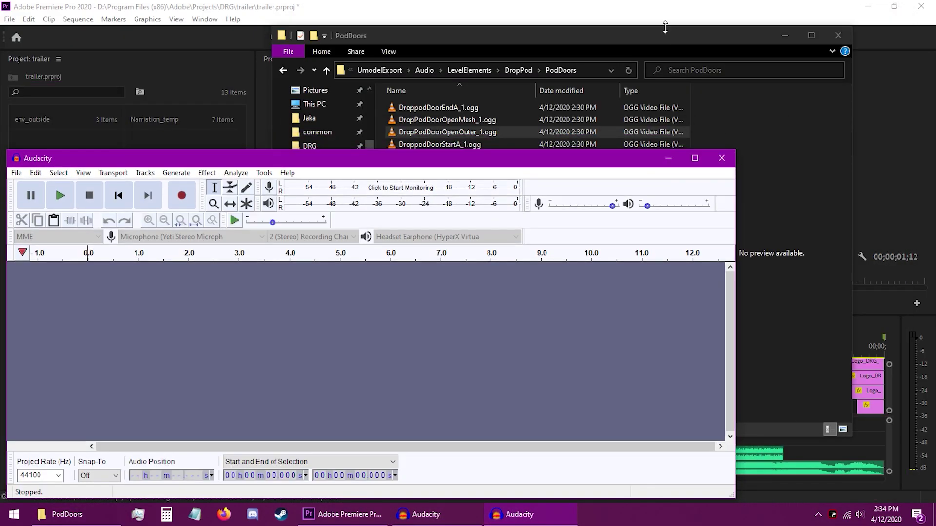
click(513, 102)
drag(493, 116, 163, 370)
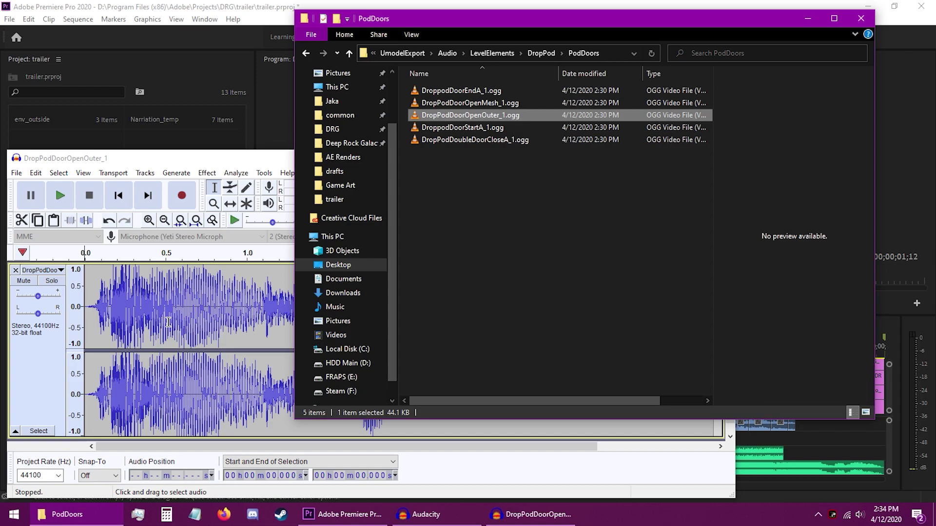
mouse_move(197, 158)
mouse_down()
mouse_move(310, 77)
mouse_move(286, 85)
mouse_up()
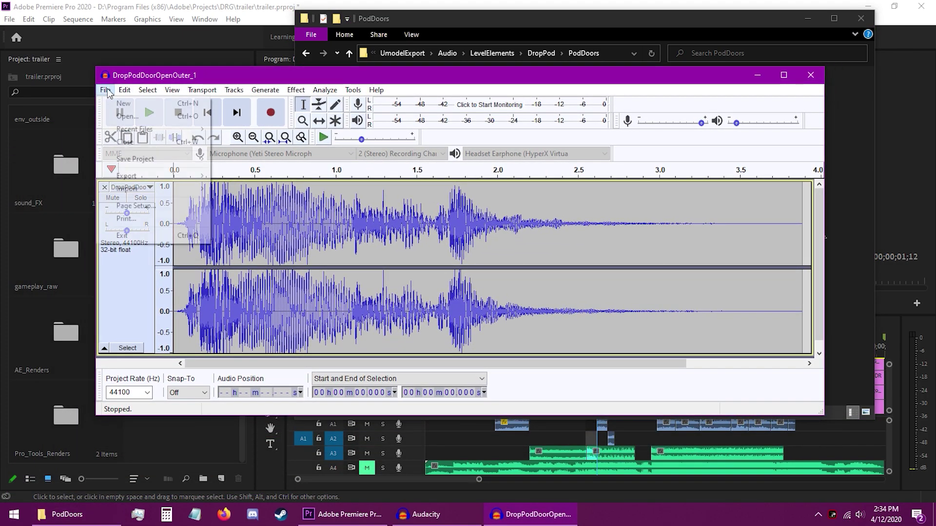
- Export the sound as a WAV to the Desktop and close Audacity without saving
click(105, 90)
mouse_move(127, 175)
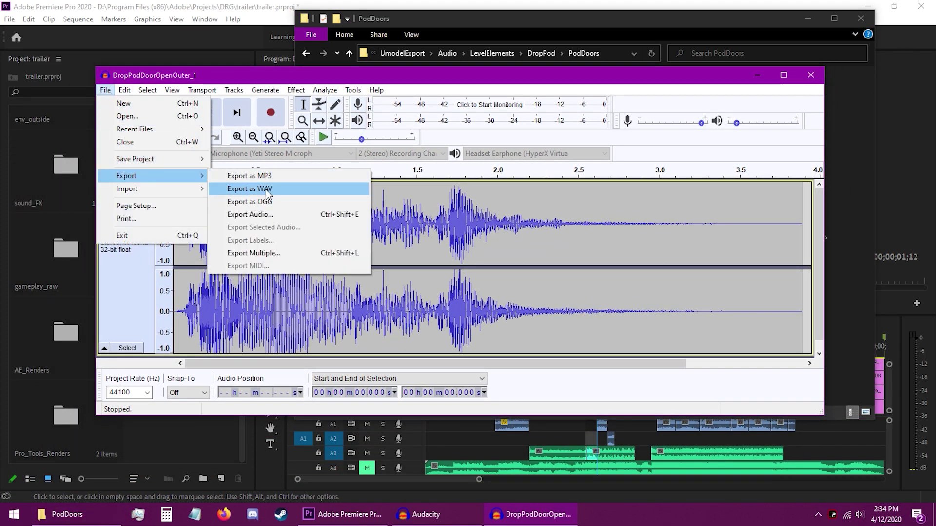
click(264, 193)
click(129, 189)
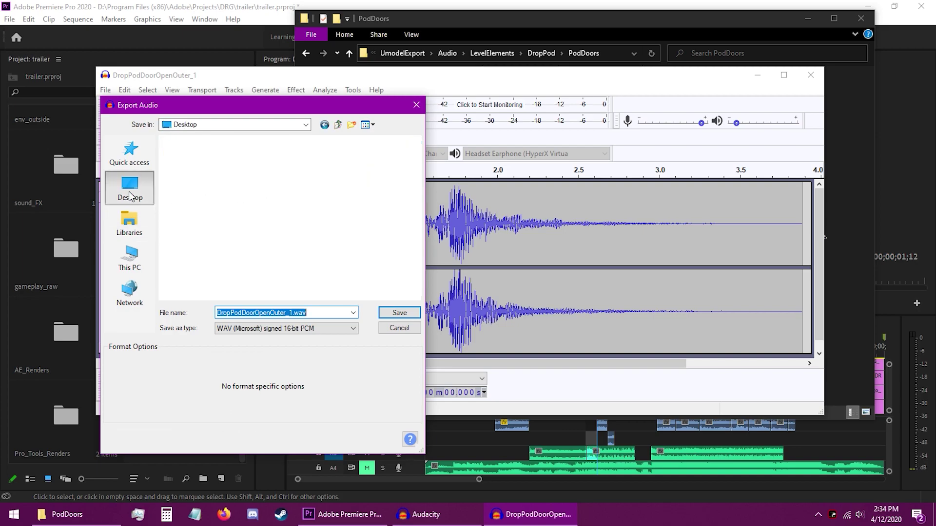
click(399, 313)
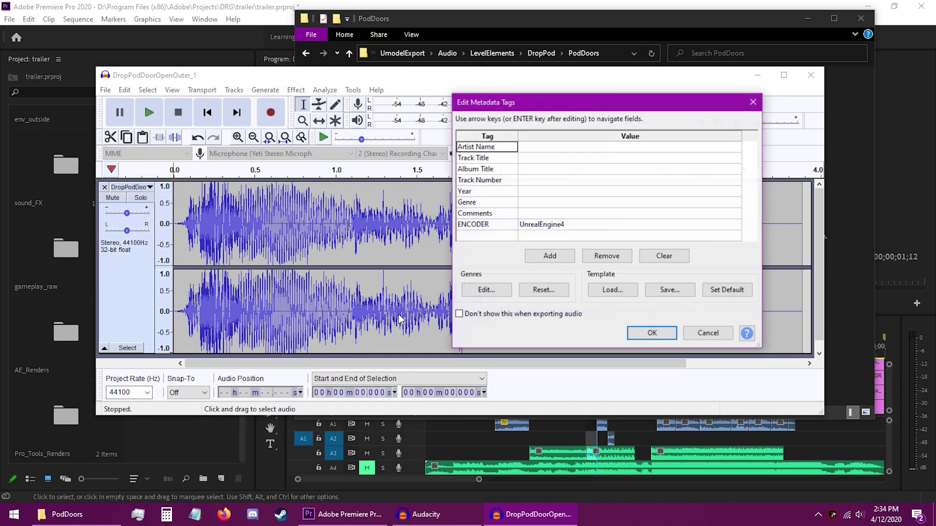
click(666, 333)
click(807, 77)
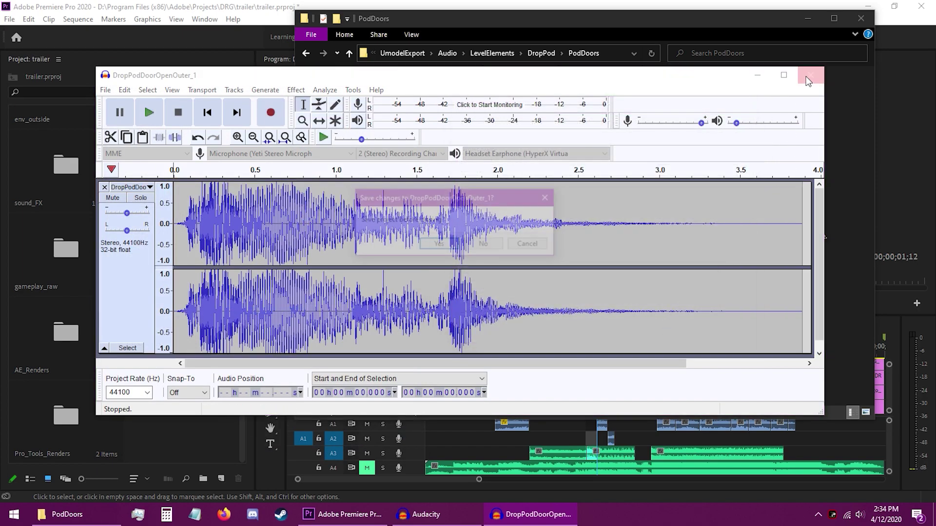
click(478, 243)
- Import the exported door opening WAV from the desktop into Premiere's Project panel
click(808, 18)
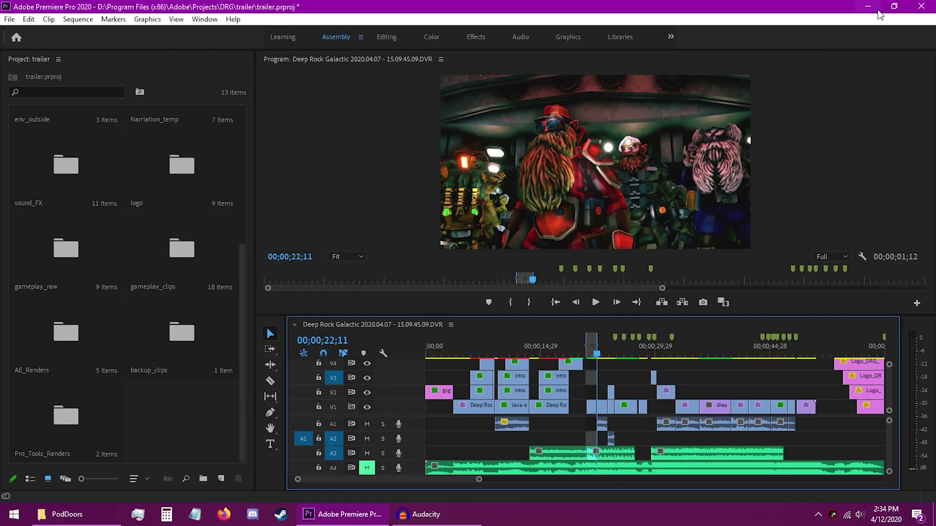
click(863, 7)
click(110, 447)
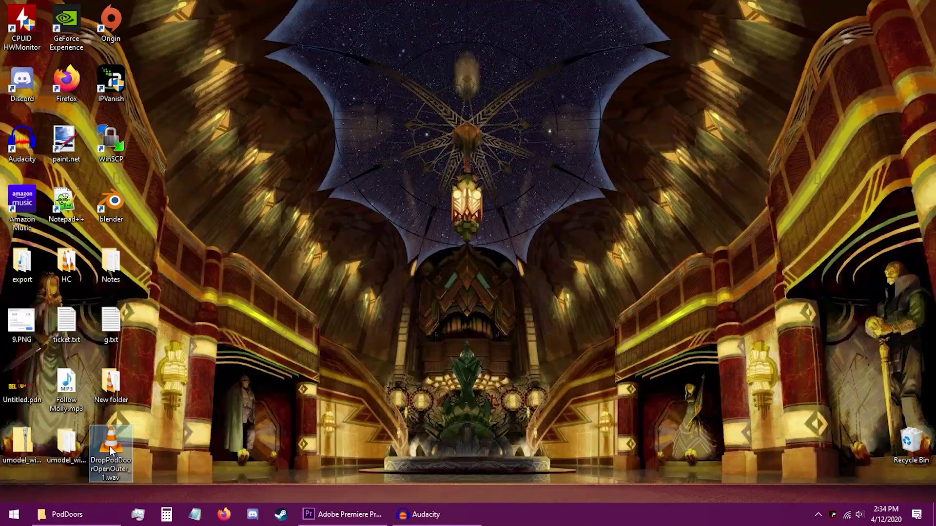
click(351, 516)
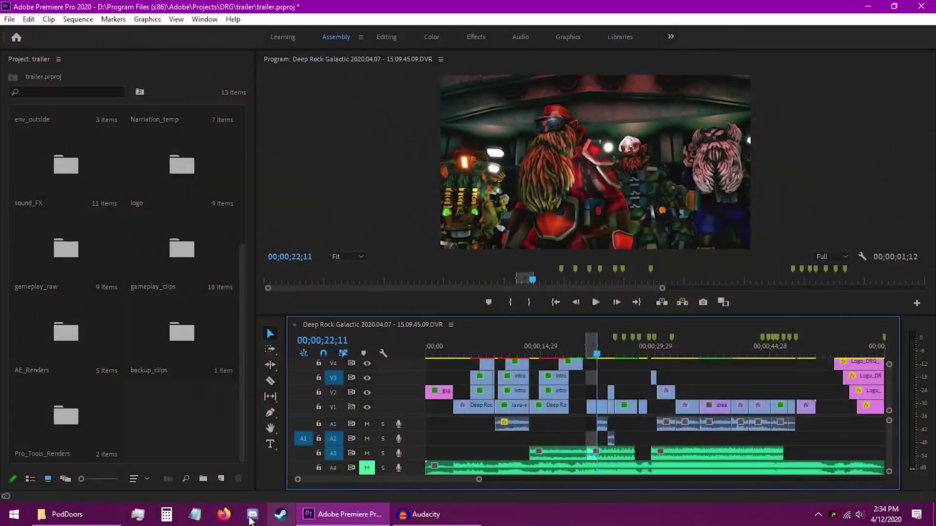
click(896, 6)
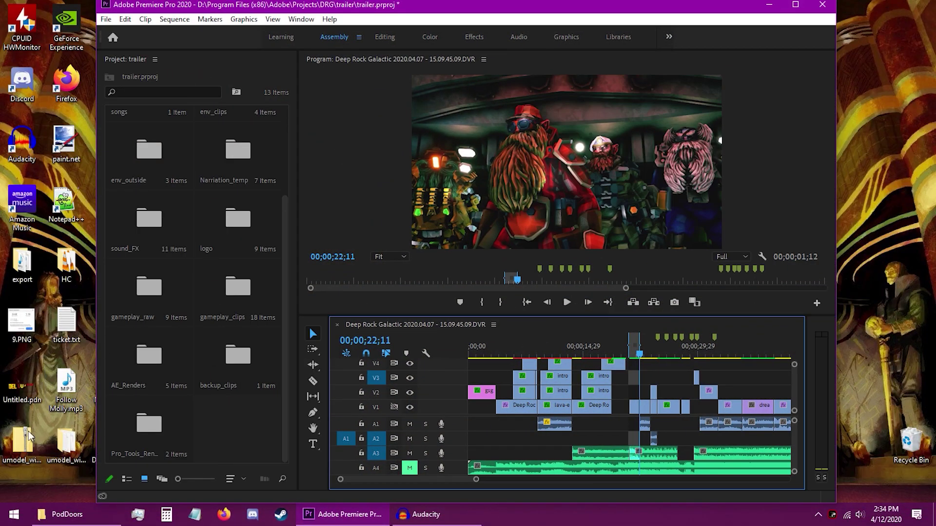
double_click(313, 5)
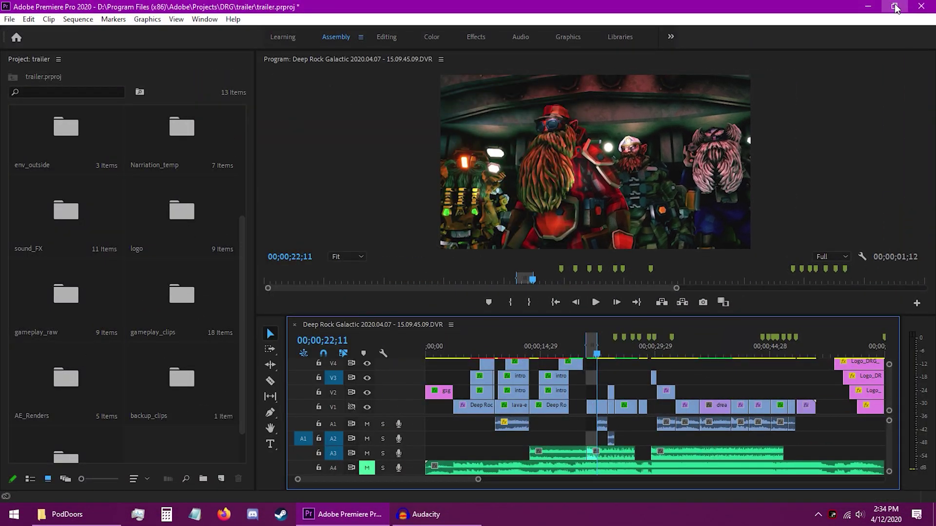
click(896, 5)
drag(366, 6, 493, 21)
drag(109, 447, 358, 449)
click(896, 21)
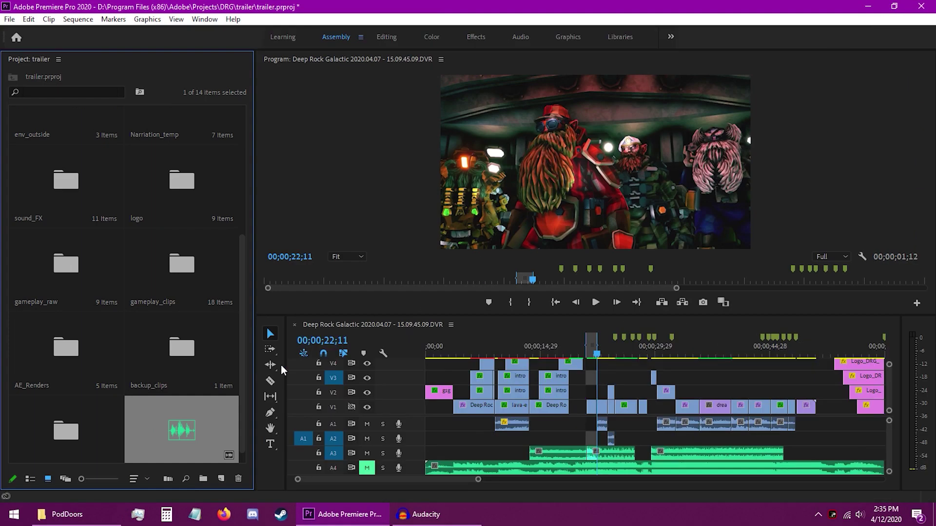
- Place the door sound on track A2 and trim its end to about 22 seconds
mouse_move(556, 424)
mouse_down()
mouse_move(581, 439)
mouse_move(573, 437)
mouse_up()
drag(478, 484, 354, 480)
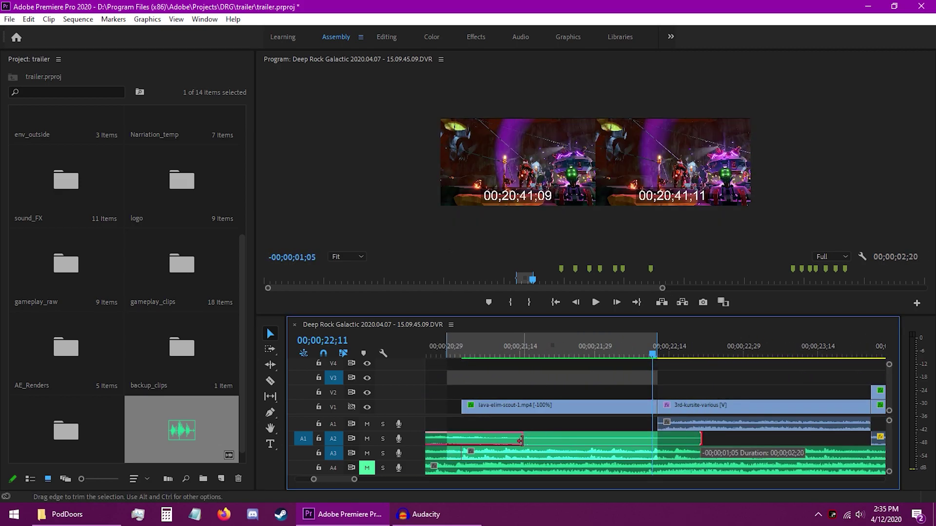
mouse_move(700, 438)
mouse_down()
mouse_move(523, 439)
mouse_move(868, 437)
mouse_move(656, 438)
mouse_up()
- Play back the trimmed door sound from 00;00;21;01, then return the playhead there
click(454, 356)
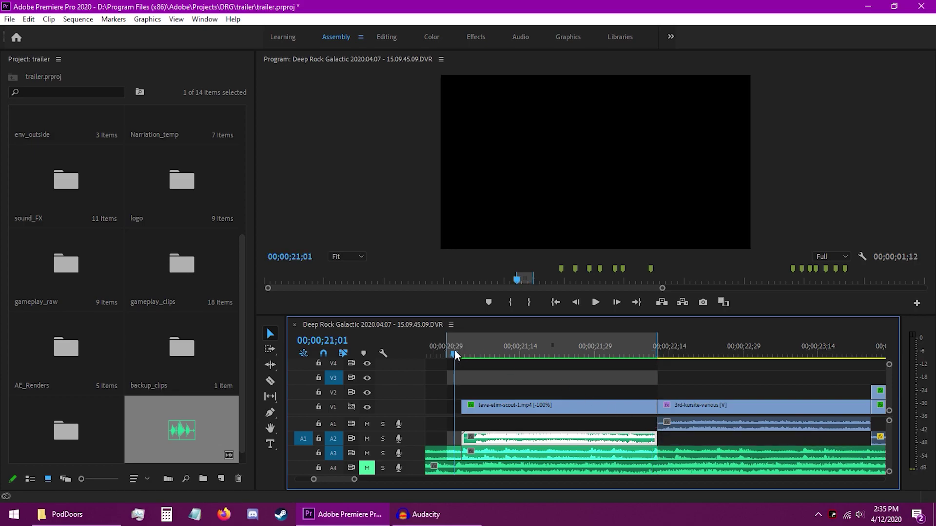
key(space)
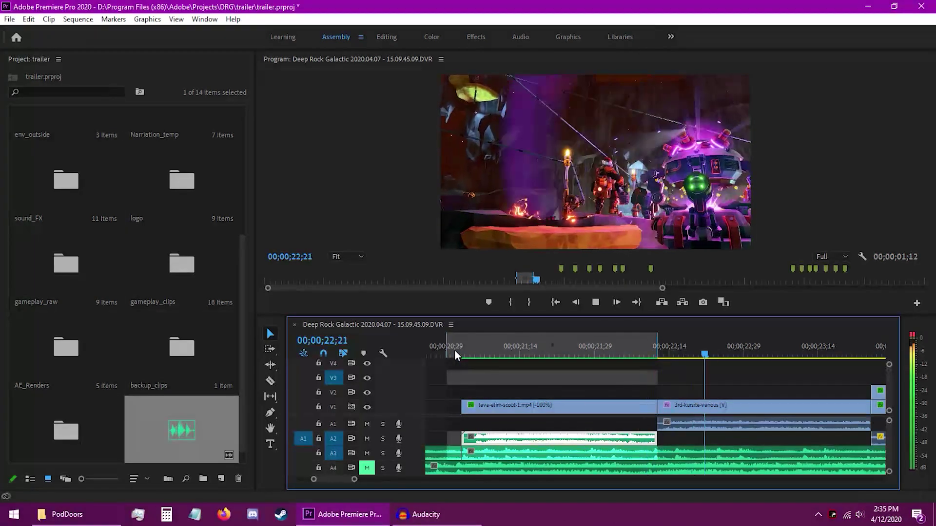
key(space)
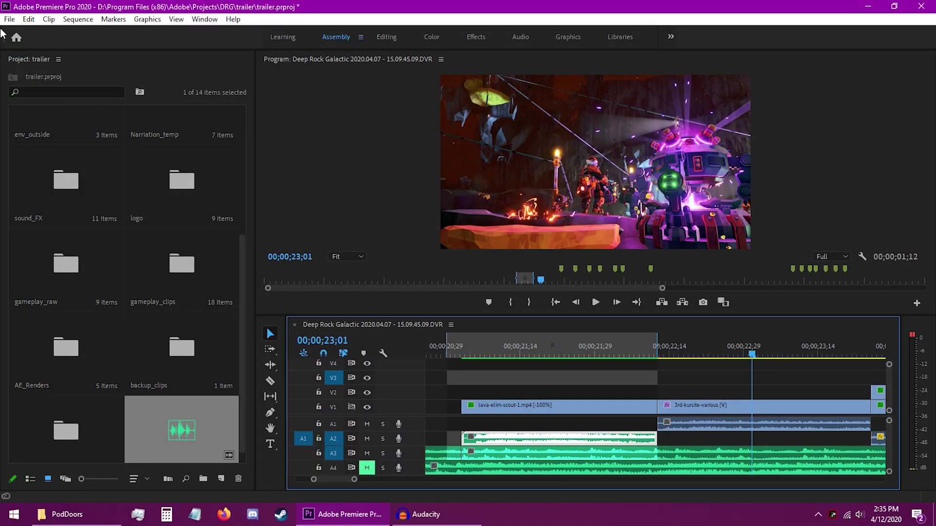
click(455, 352)
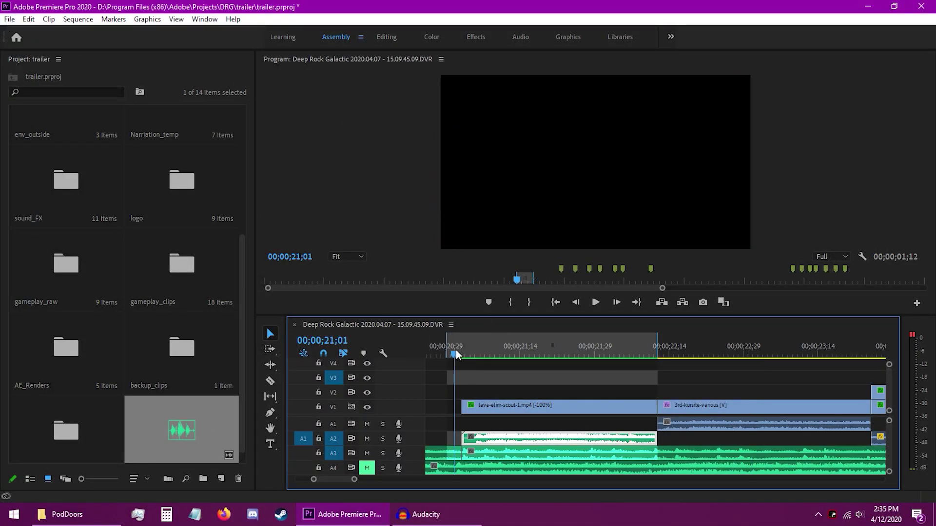